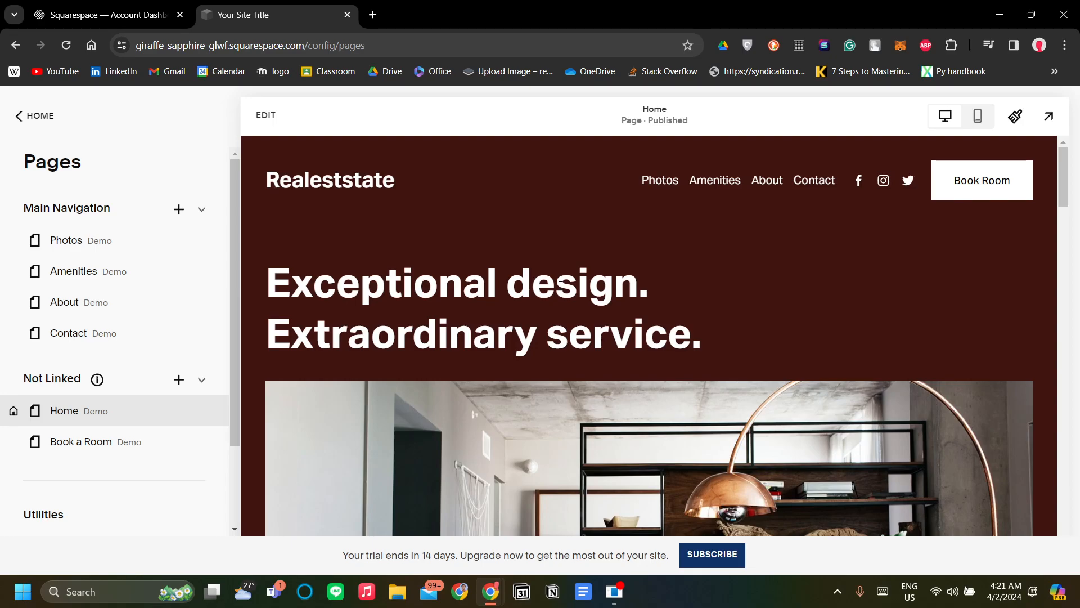
Open the Selling overview and look through the store setup tasks and the additional ways to sell
{"action": "left_click", "coordinate": [35, 116]}
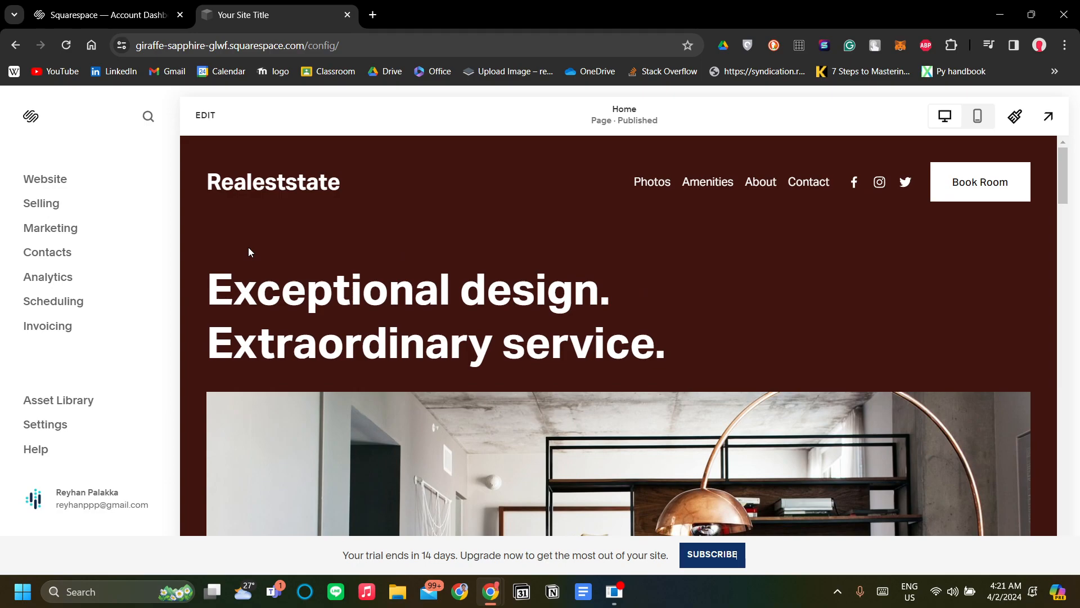
{"action": "left_click", "coordinate": [48, 211]}
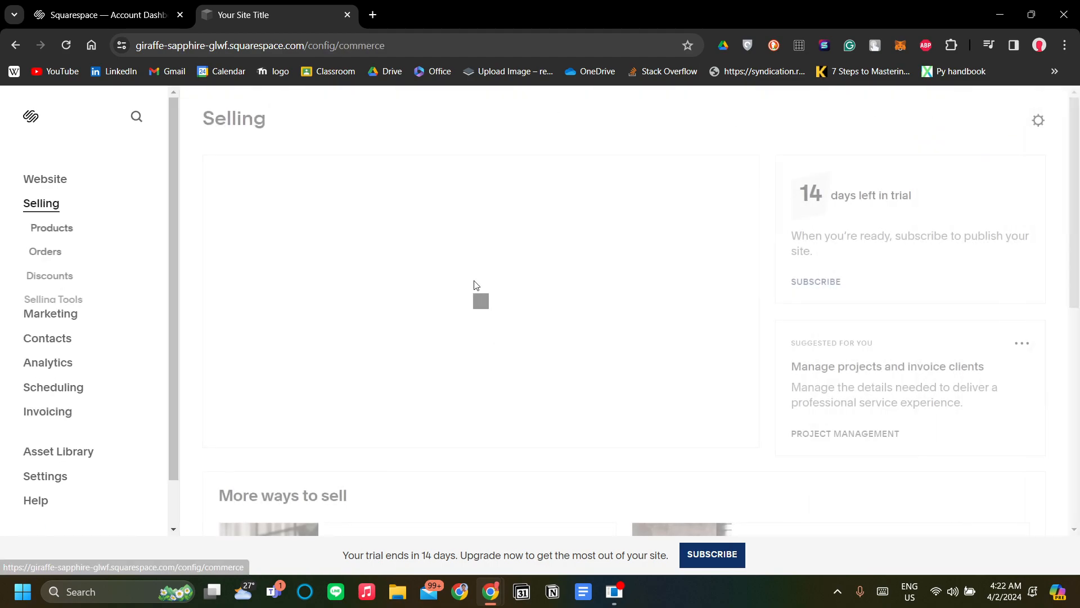
{"action": "scroll", "coordinate": [673, 312], "scroll_direction": "down", "scroll_amount": 3}
{"action": "scroll", "coordinate": [675, 316], "scroll_direction": "up", "scroll_amount": 3}
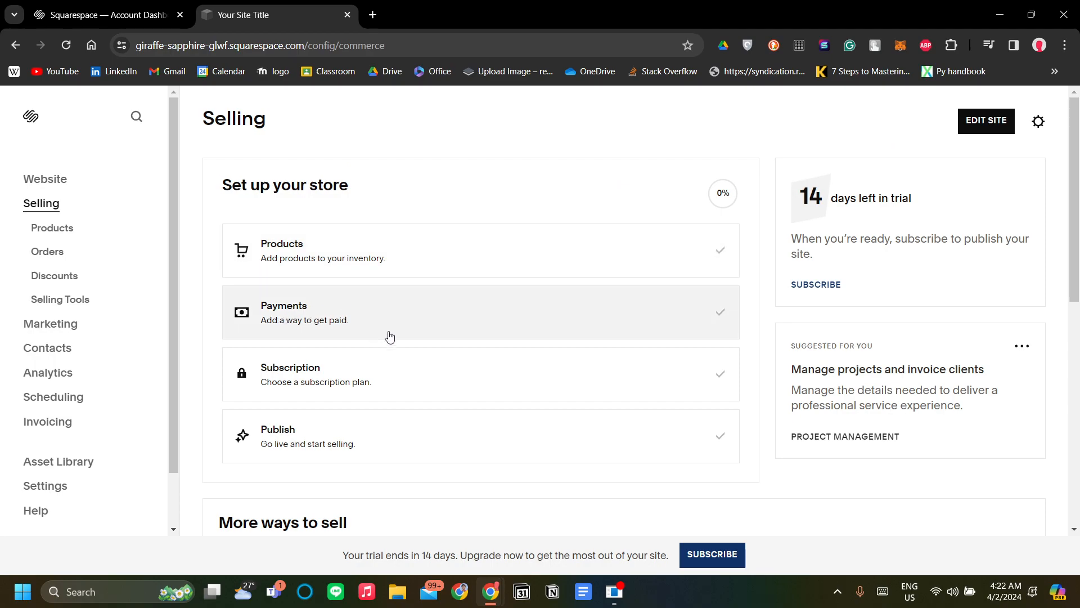
{"action": "scroll", "coordinate": [461, 456], "scroll_direction": "down", "scroll_amount": 5}
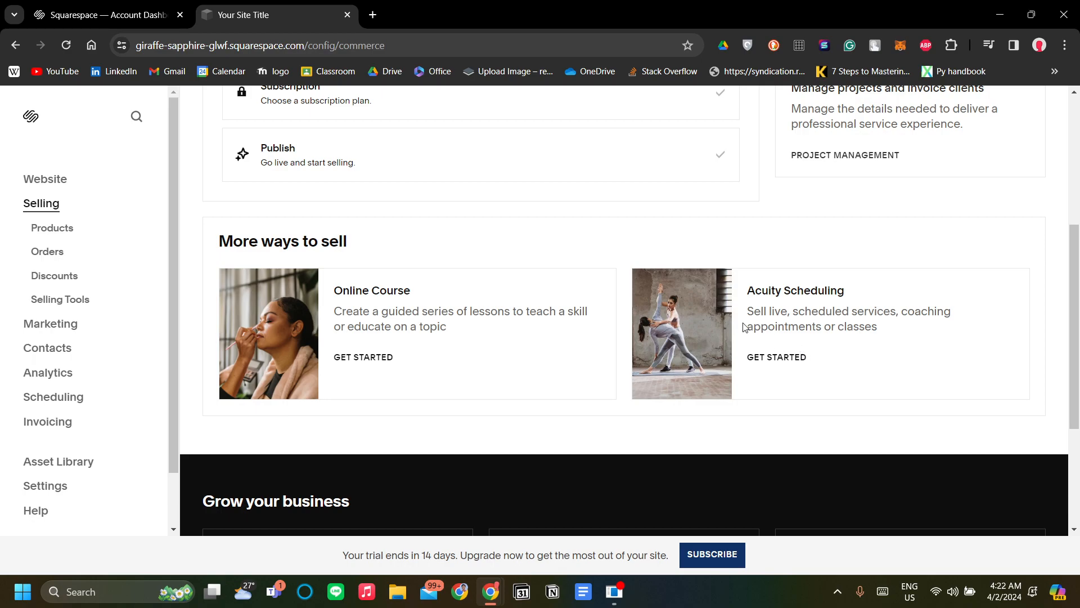
{"action": "scroll", "coordinate": [571, 369], "scroll_direction": "up", "scroll_amount": 5}
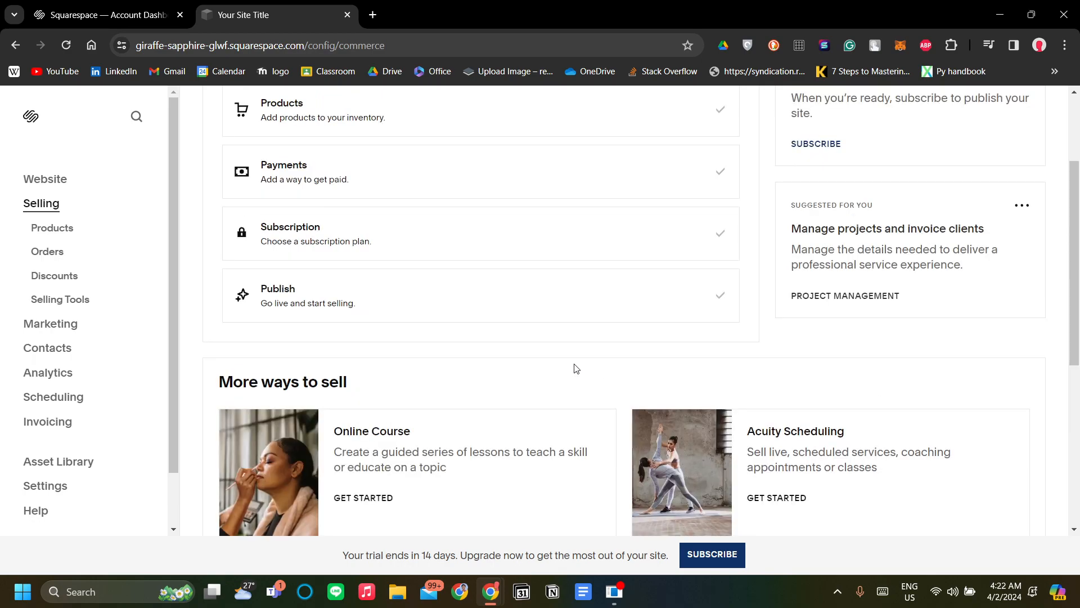
{"action": "scroll", "coordinate": [575, 369], "scroll_direction": "down", "scroll_amount": 2}
{"action": "scroll", "coordinate": [576, 366], "scroll_direction": "up", "scroll_amount": 1}
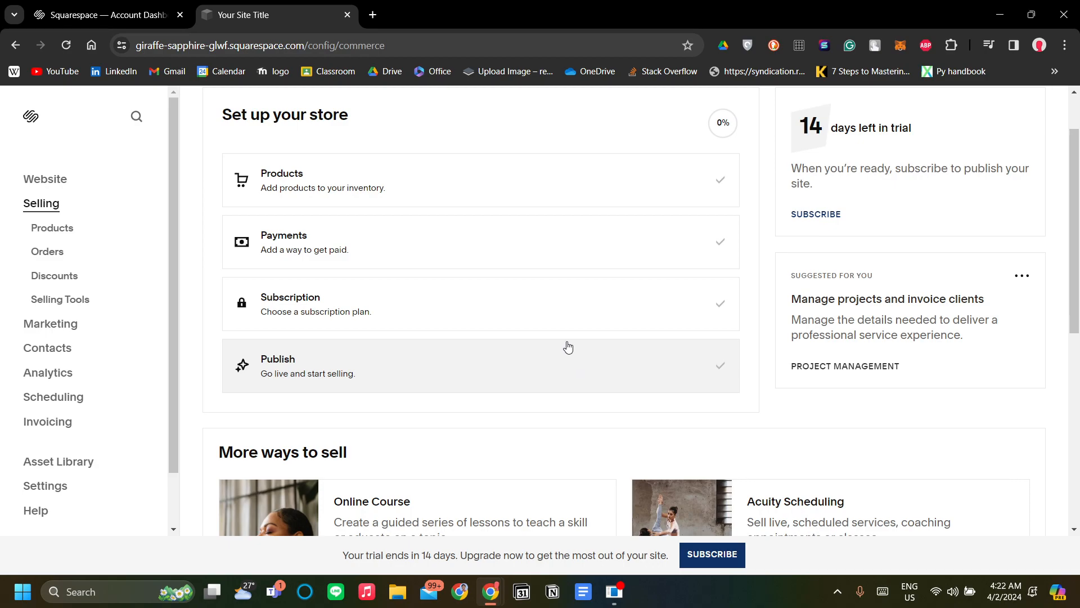
{"action": "scroll", "coordinate": [564, 345], "scroll_direction": "down", "scroll_amount": 3}
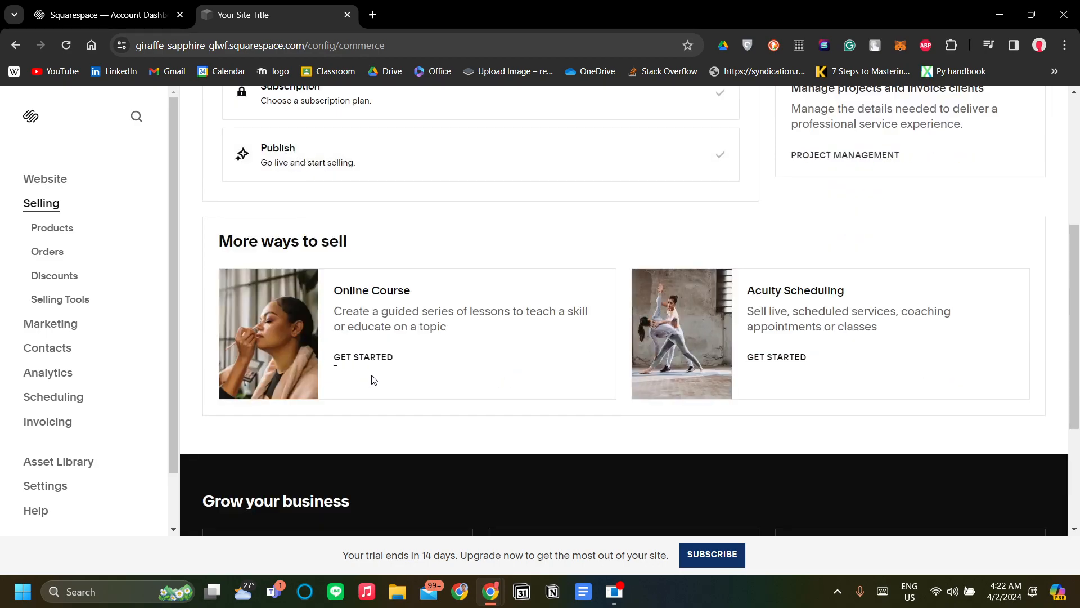
Start a new online course and choose the Course 2 template for its overview page
{"action": "right_click", "coordinate": [356, 364]}
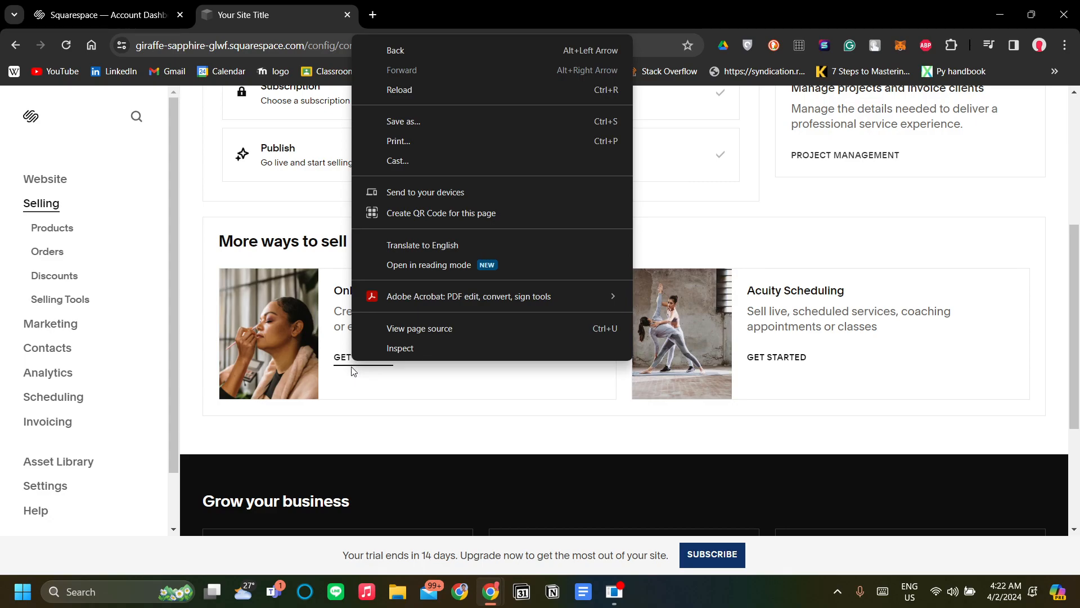
{"action": "left_click", "coordinate": [355, 364]}
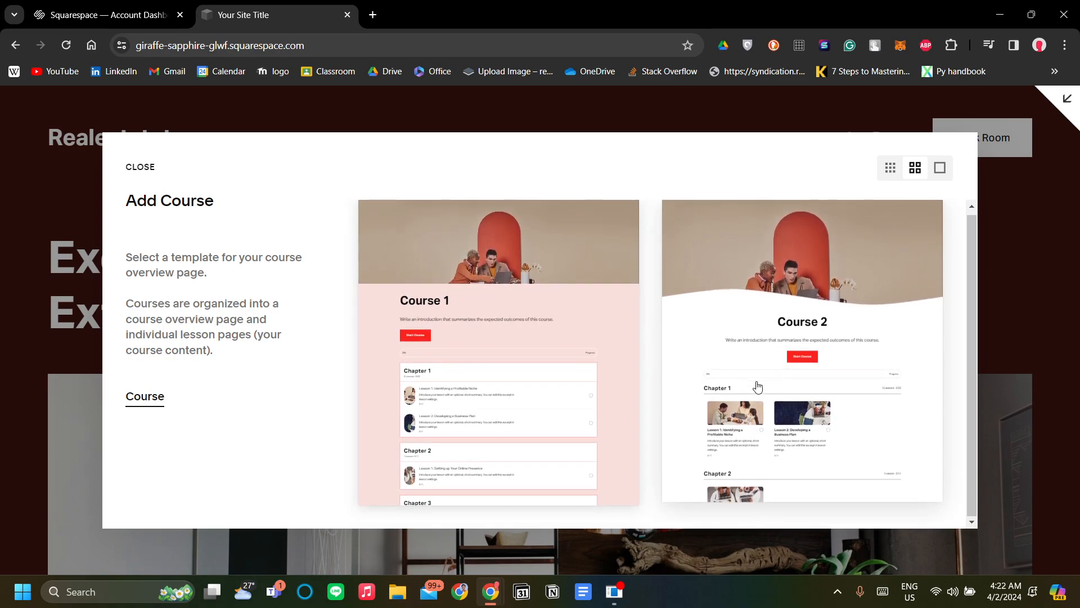
{"action": "left_click", "coordinate": [763, 364]}
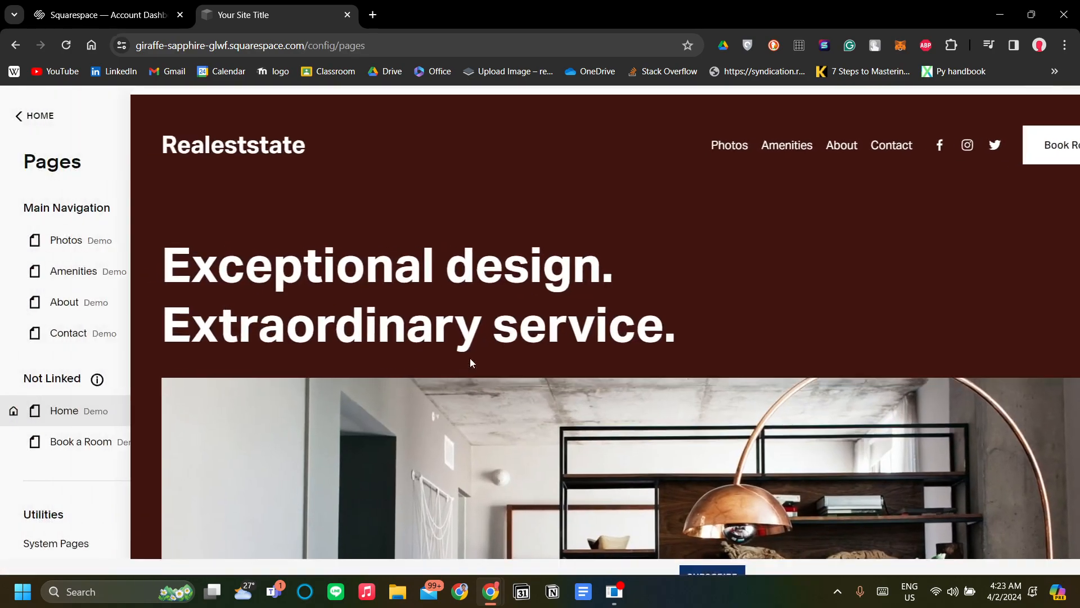
Accept the name Course 2 for the new page in the main navigation and open the course for management
{"action": "scroll", "coordinate": [610, 332], "scroll_direction": "down", "scroll_amount": 1}
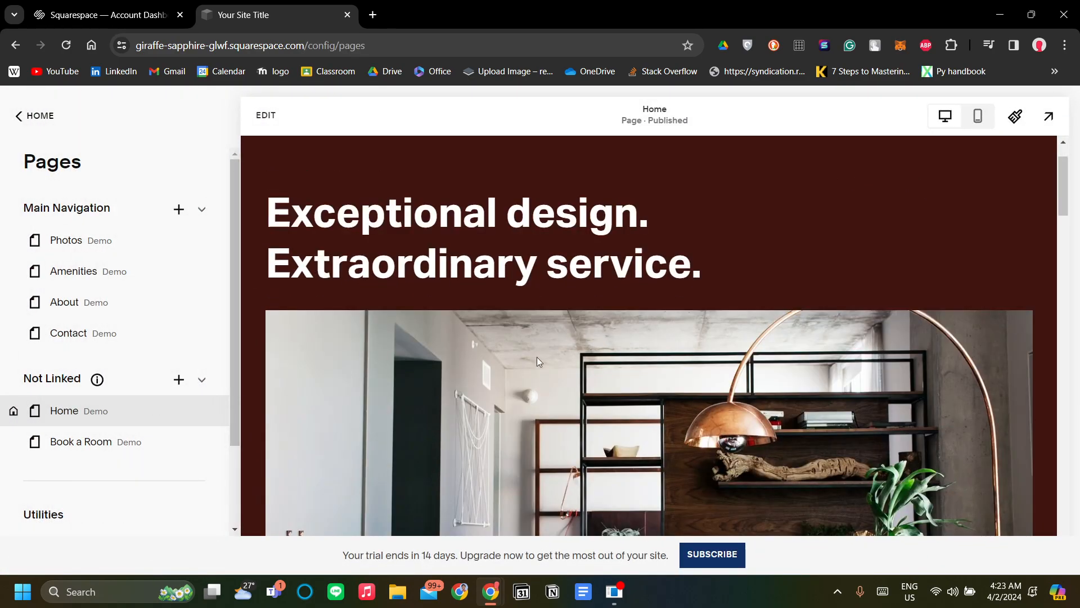
{"action": "scroll", "coordinate": [193, 398], "scroll_direction": "down", "scroll_amount": 1}
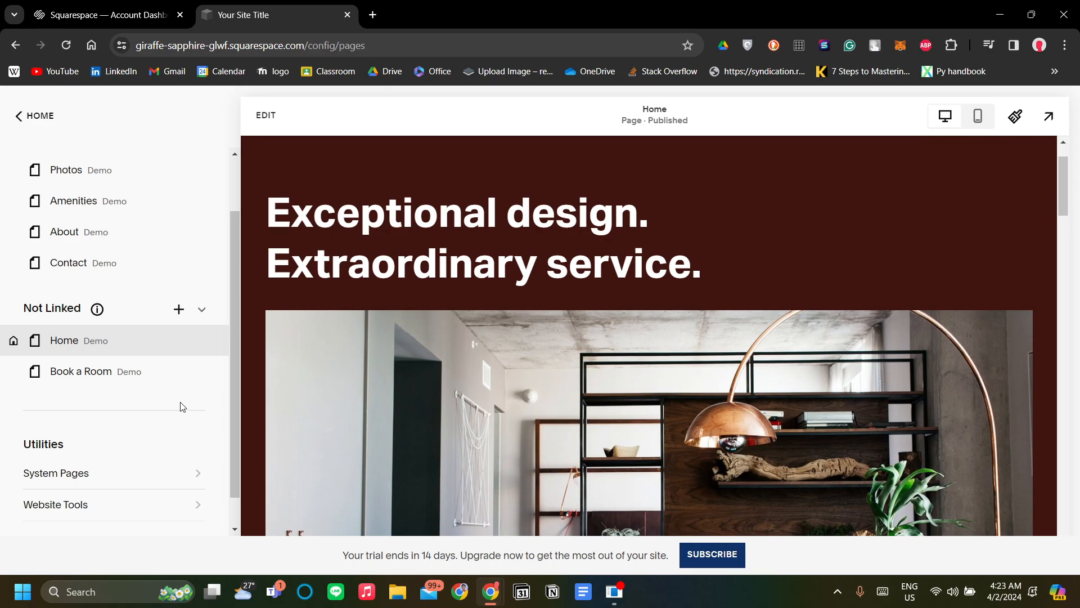
{"action": "scroll", "coordinate": [484, 385], "scroll_direction": "down", "scroll_amount": 6}
{"action": "scroll", "coordinate": [386, 376], "scroll_direction": "up", "scroll_amount": 7}
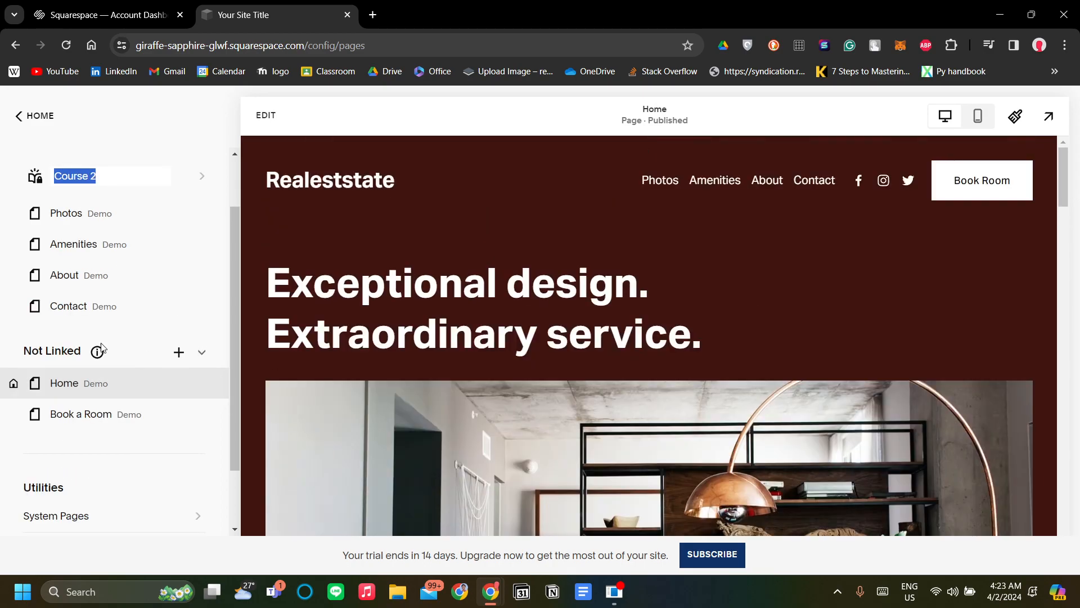
{"action": "scroll", "coordinate": [121, 352], "scroll_direction": "up", "scroll_amount": 1}
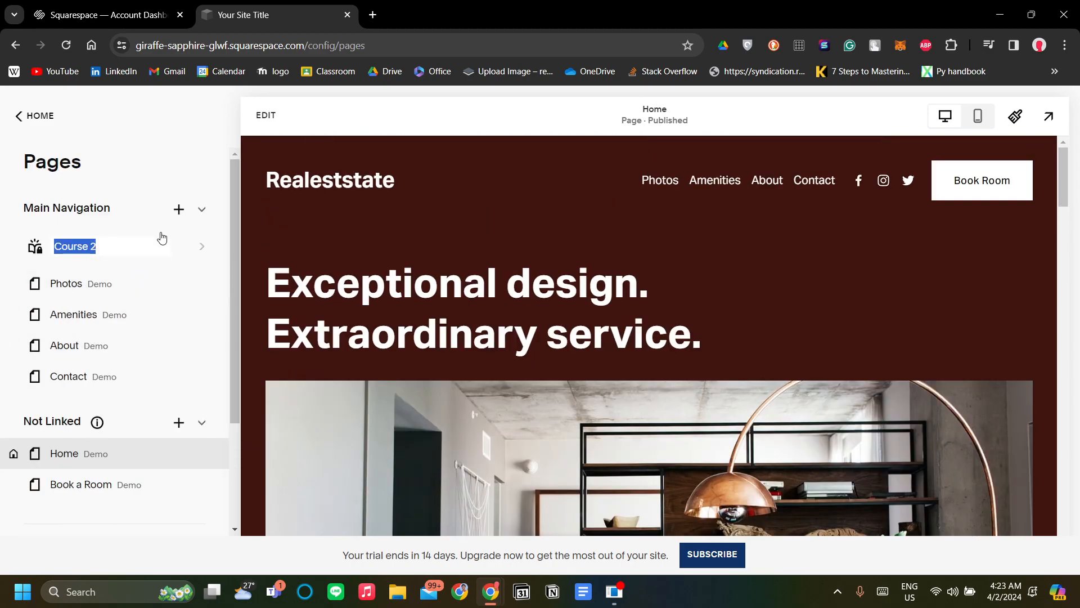
{"action": "left_click", "coordinate": [153, 249]}
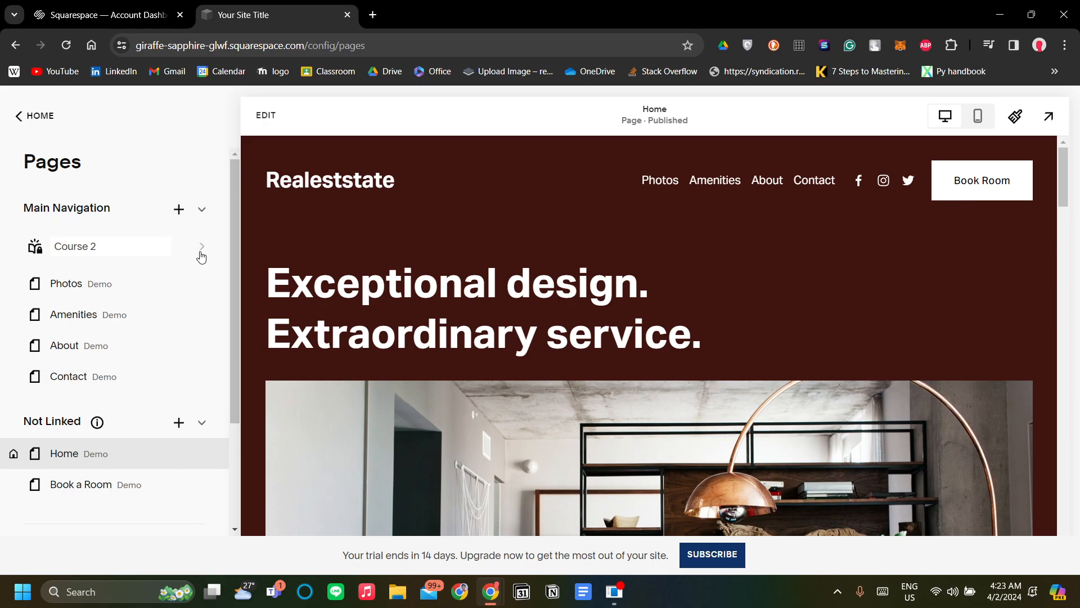
{"action": "left_click", "coordinate": [40, 252]}
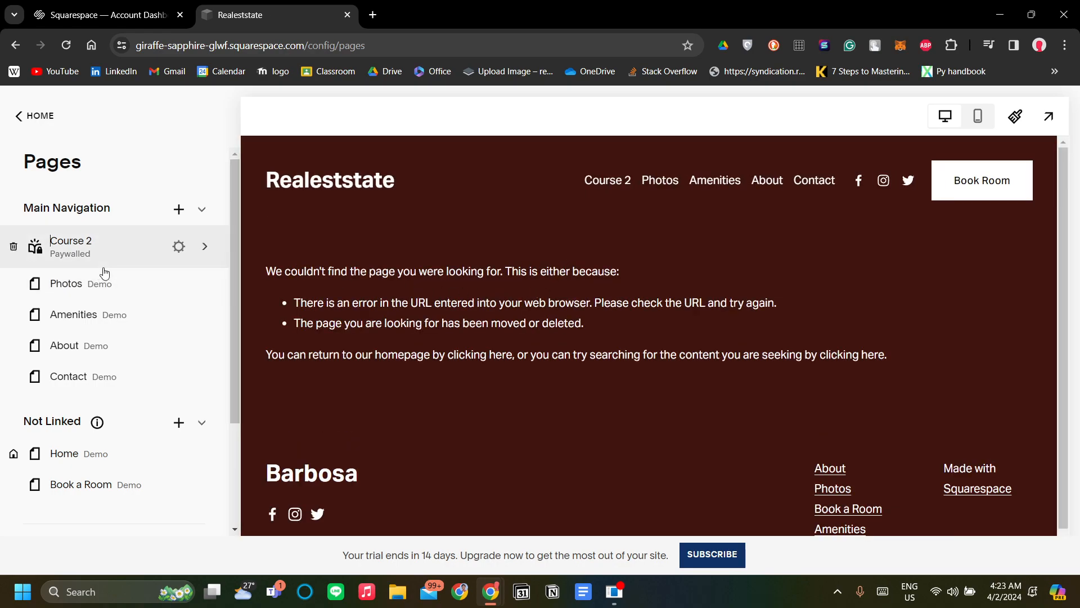
{"action": "left_click_drag", "start_coordinate": [89, 259], "coordinate": [163, 269]}
{"action": "left_click", "coordinate": [201, 251]}
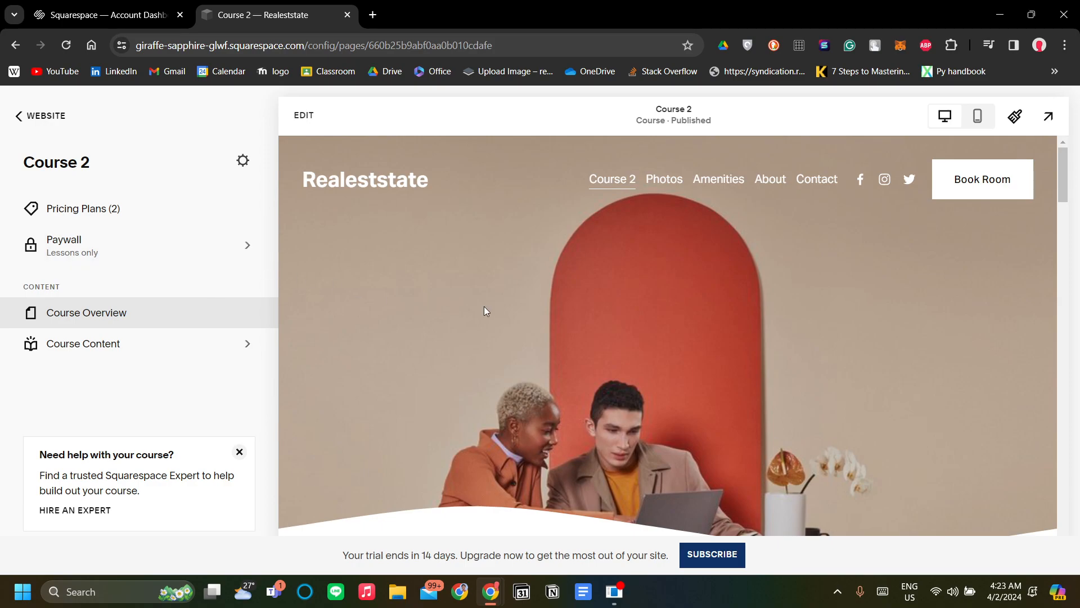
Examine the layout and content of the Course 2 overview page
{"action": "scroll", "coordinate": [485, 309], "scroll_direction": "down", "scroll_amount": 5}
{"action": "scroll", "coordinate": [484, 307], "scroll_direction": "up", "scroll_amount": 3}
{"action": "scroll", "coordinate": [484, 307], "scroll_direction": "down", "scroll_amount": 2}
{"action": "scroll", "coordinate": [484, 307], "scroll_direction": "up", "scroll_amount": 2}
{"action": "scroll", "coordinate": [484, 307], "scroll_direction": "down", "scroll_amount": 1}
{"action": "scroll", "coordinate": [483, 307], "scroll_direction": "up", "scroll_amount": 2}
{"action": "scroll", "coordinate": [495, 251], "scroll_direction": "down", "scroll_amount": 4}
{"action": "scroll", "coordinate": [504, 298], "scroll_direction": "up", "scroll_amount": 4}
{"action": "scroll", "coordinate": [505, 298], "scroll_direction": "down", "scroll_amount": 3}
{"action": "scroll", "coordinate": [487, 308], "scroll_direction": "up", "scroll_amount": 3}
Open the course's pricing plans and review the Gold Tier and Silver Tier entries
{"action": "left_click", "coordinate": [96, 218]}
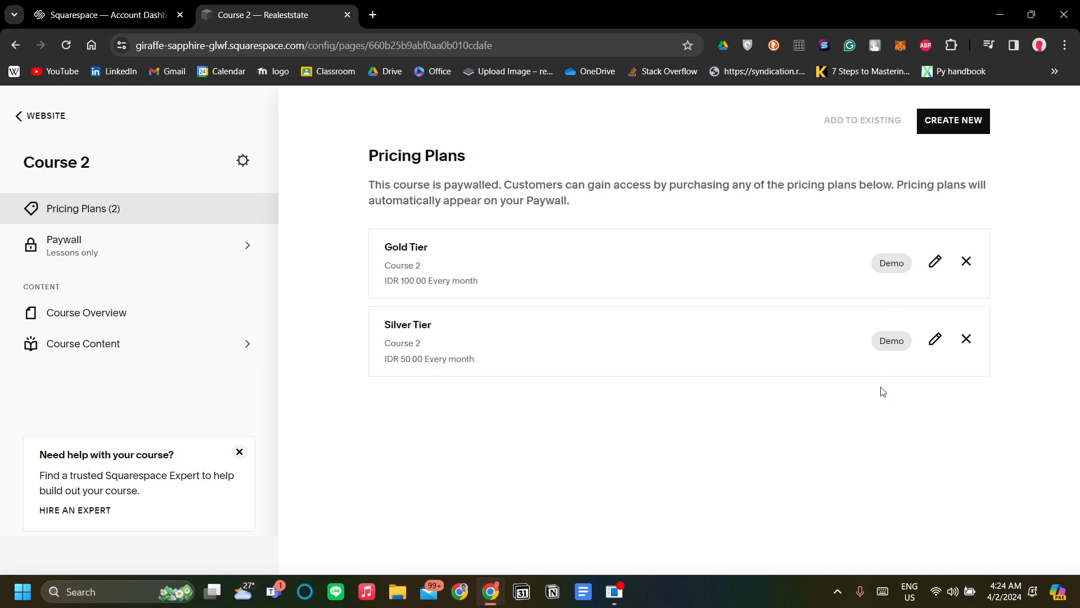
{"action": "left_click_drag", "start_coordinate": [386, 249], "coordinate": [460, 268]}
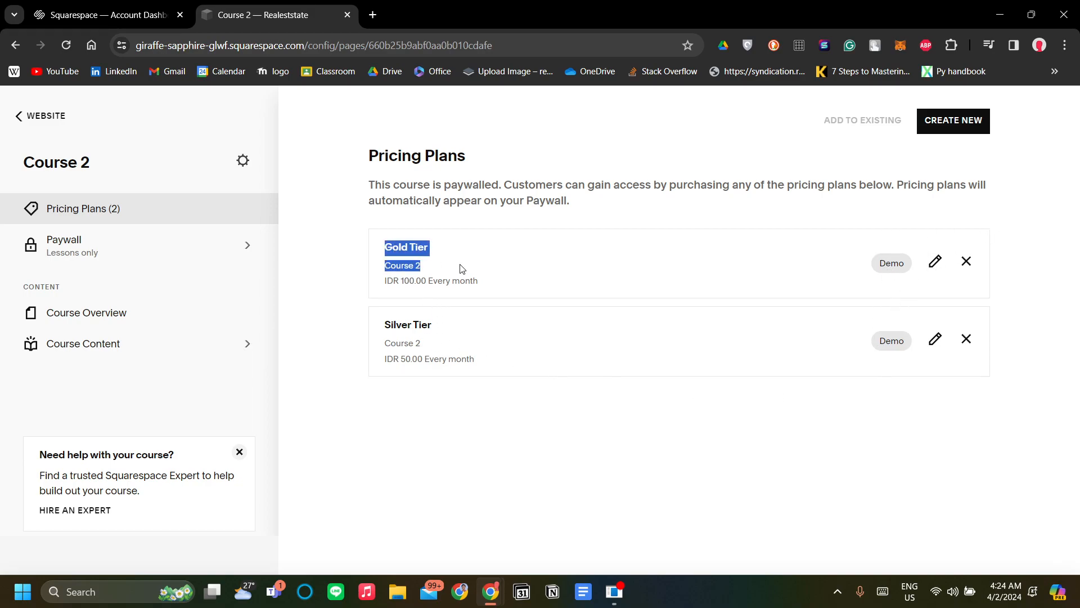
{"action": "left_click", "coordinate": [480, 288]}
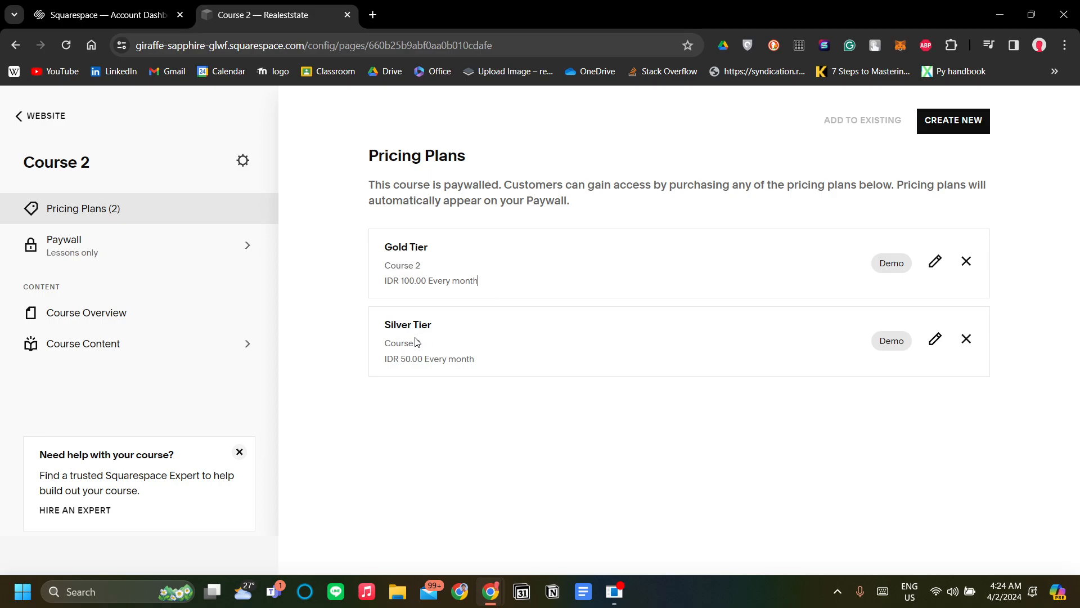
{"action": "left_click_drag", "start_coordinate": [385, 326], "coordinate": [456, 355]}
{"action": "left_click", "coordinate": [491, 363]}
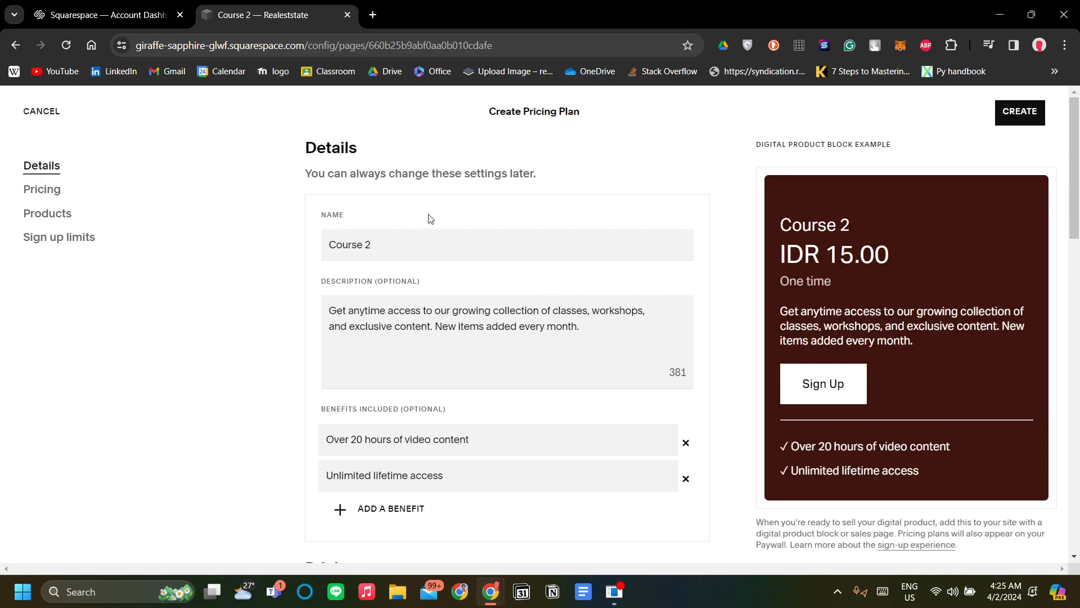
Replace the new pricing plan's name with "Bundling Pack"
{"action": "scroll", "coordinate": [418, 253], "scroll_direction": "down", "scroll_amount": 6}
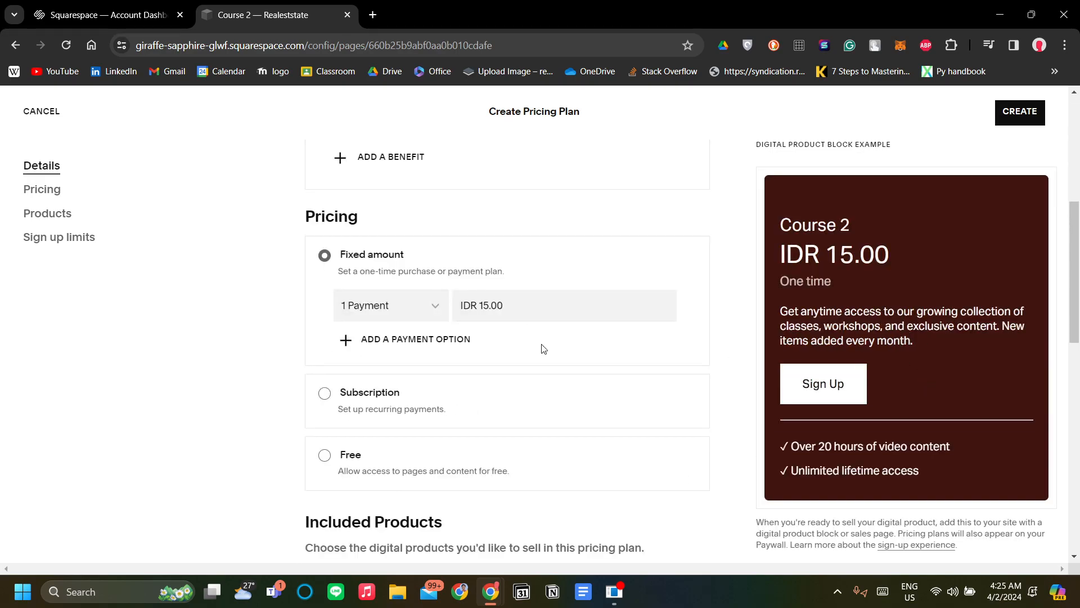
{"action": "scroll", "coordinate": [541, 345], "scroll_direction": "up", "scroll_amount": 4}
{"action": "scroll", "coordinate": [451, 286], "scroll_direction": "up", "scroll_amount": 3}
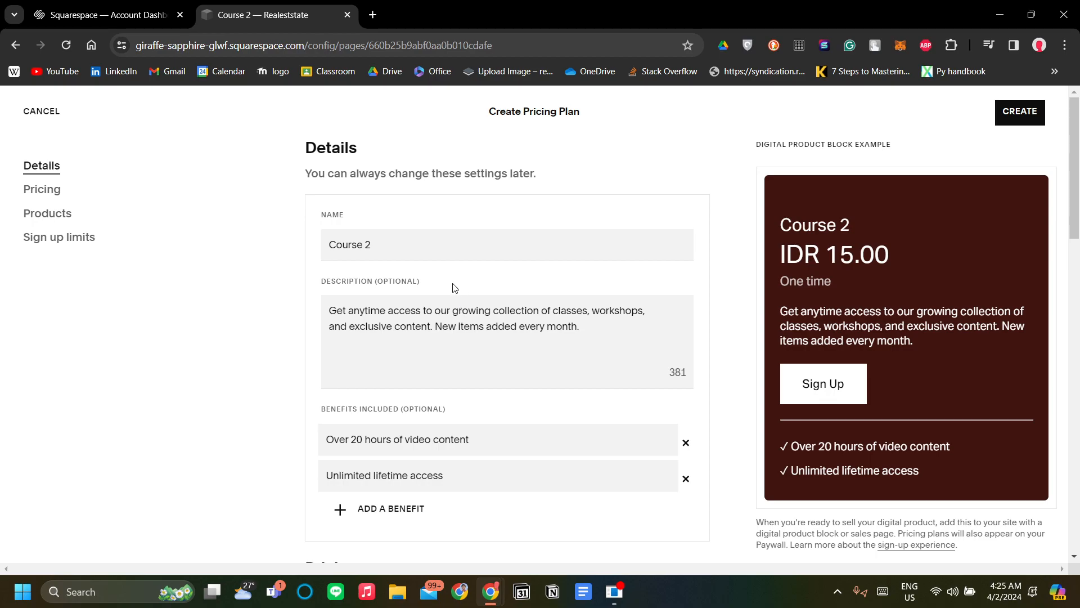
{"action": "left_click_drag", "start_coordinate": [428, 251], "coordinate": [280, 255]}
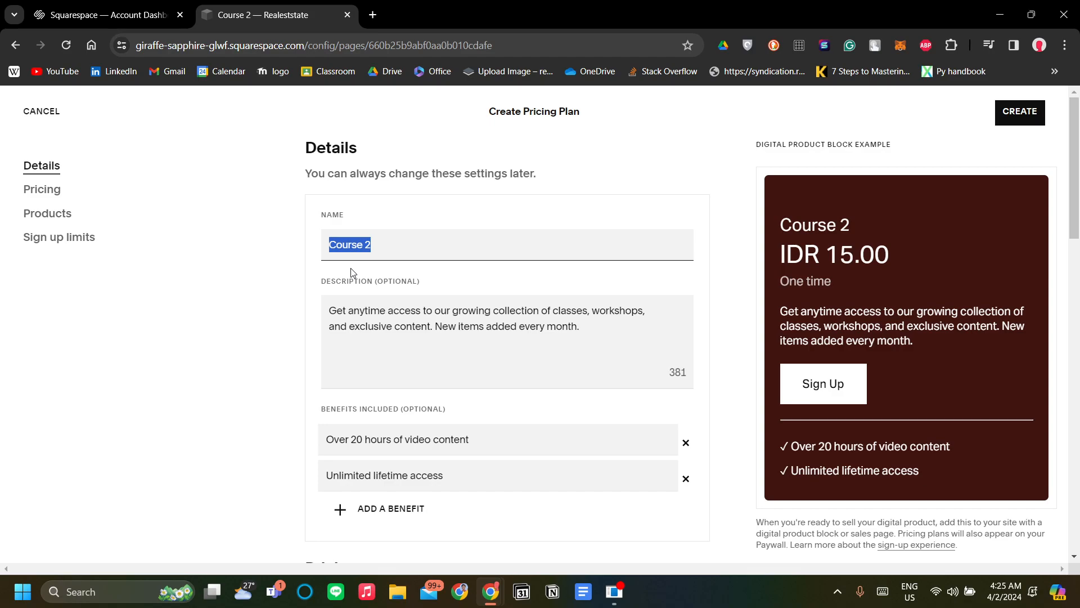
{"action": "key", "text": "BackSpace"}
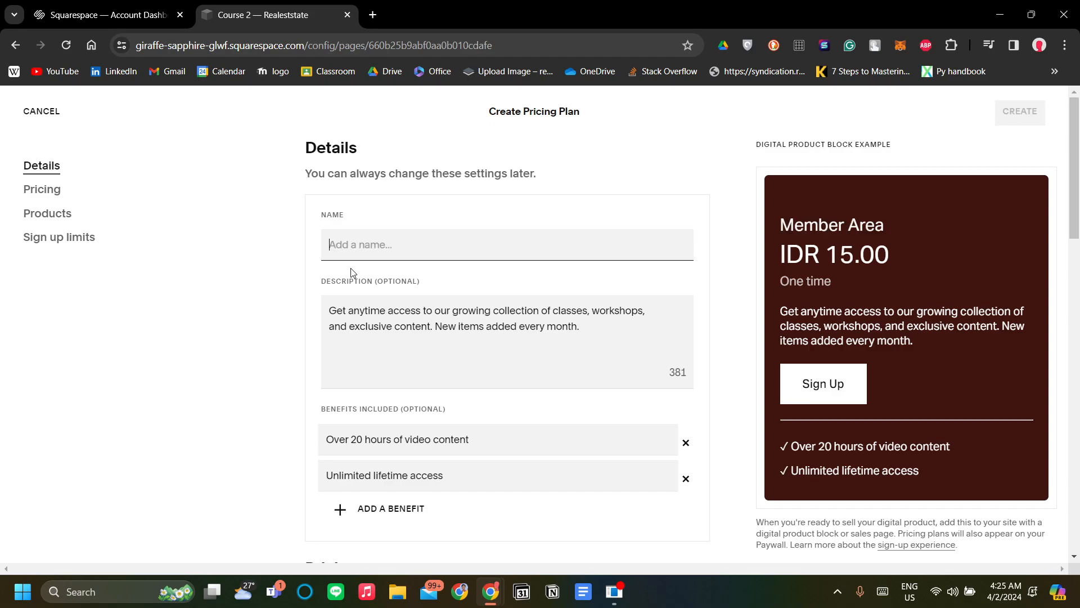
{"action": "type", "text": "Bundling Pack"}
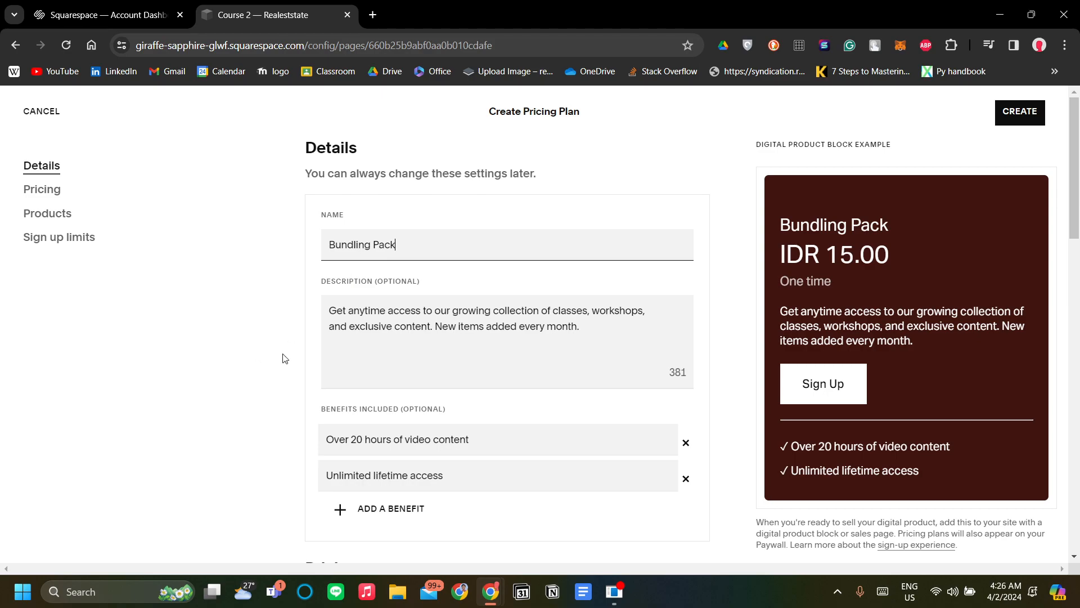
Extend the pricing plan's name at its beginning so it reads "Real Estate starter Bundling Pack"
{"action": "triple_click", "coordinate": [524, 331]}
{"action": "left_click", "coordinate": [525, 356]}
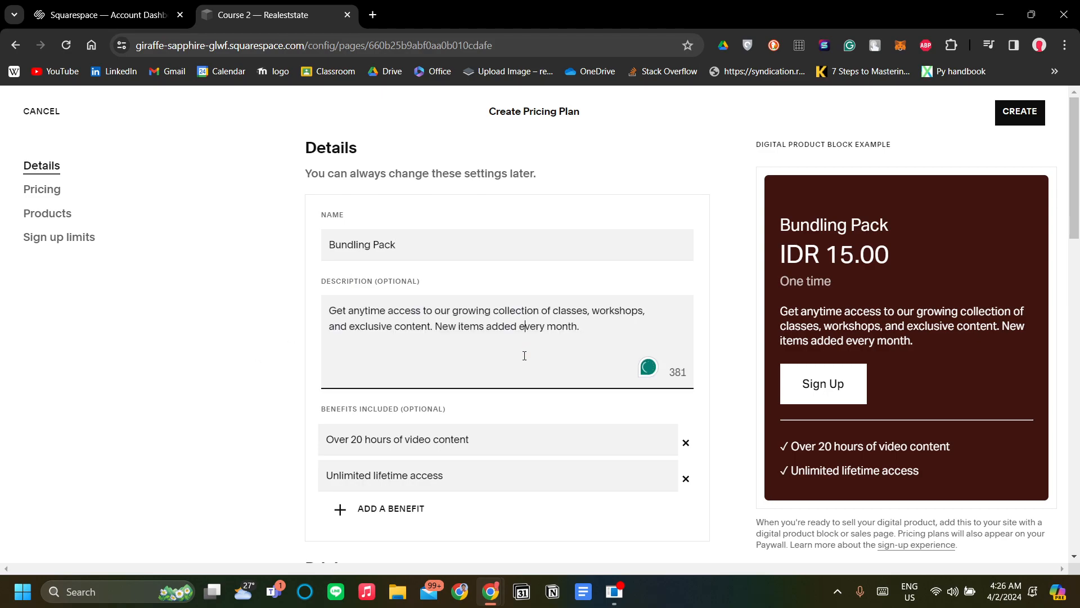
{"action": "left_click", "coordinate": [330, 245]}
{"action": "type", "text": "Real Estate s"}
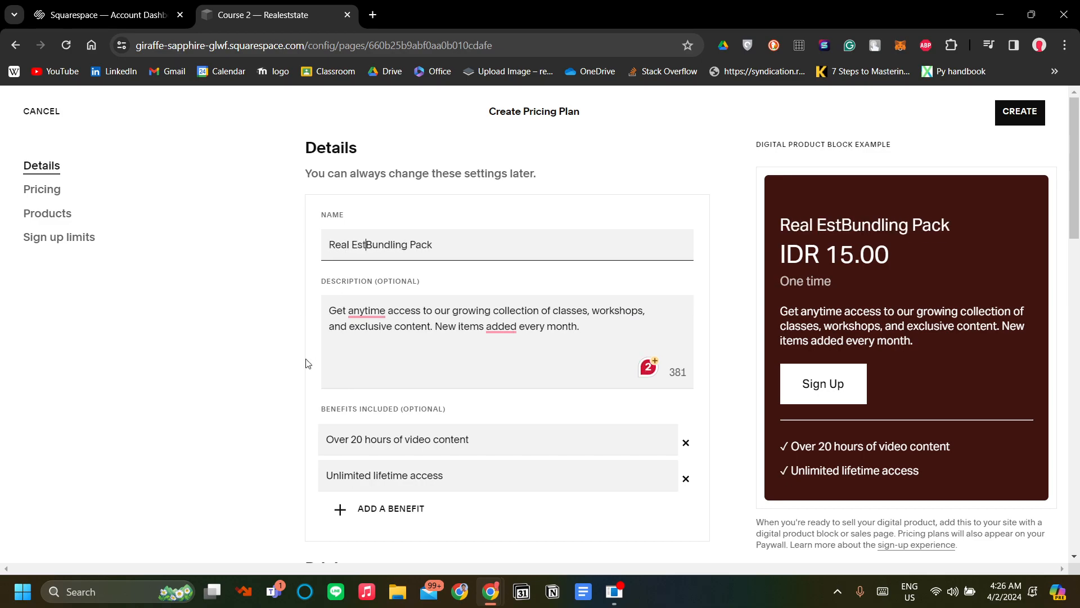
{"action": "type", "text": "tart"}
{"action": "key", "text": "BackSpace"}
{"action": "type", "text": "ter"}
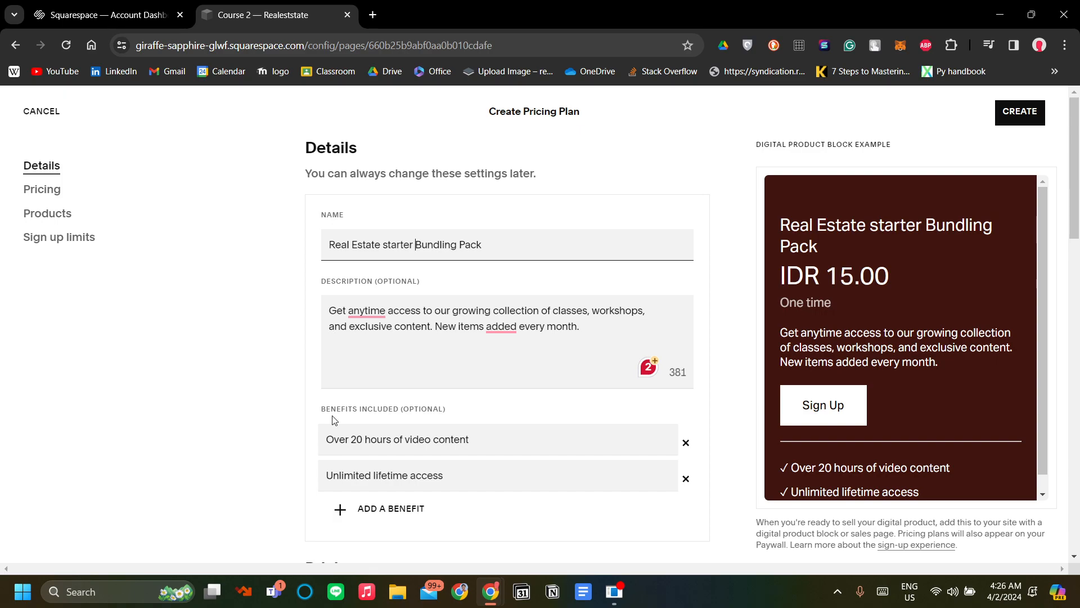
Set the pricing plan's payment type to Free
{"action": "scroll", "coordinate": [644, 288], "scroll_direction": "down", "scroll_amount": 1}
{"action": "scroll", "coordinate": [740, 359], "scroll_direction": "down", "scroll_amount": 1}
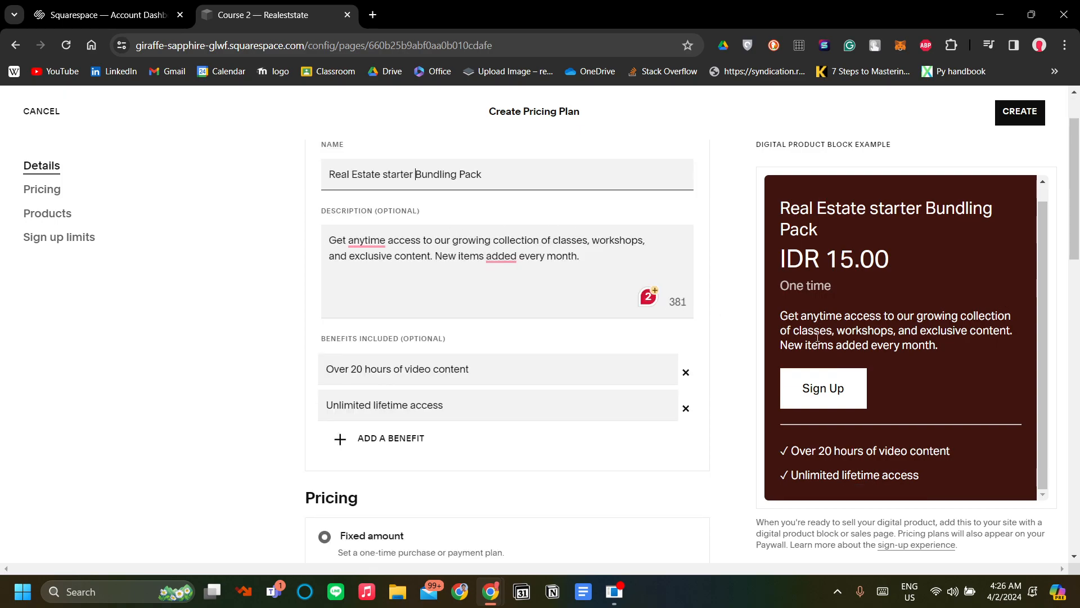
{"action": "scroll", "coordinate": [649, 378], "scroll_direction": "up", "scroll_amount": 2}
{"action": "scroll", "coordinate": [629, 289], "scroll_direction": "down", "scroll_amount": 4}
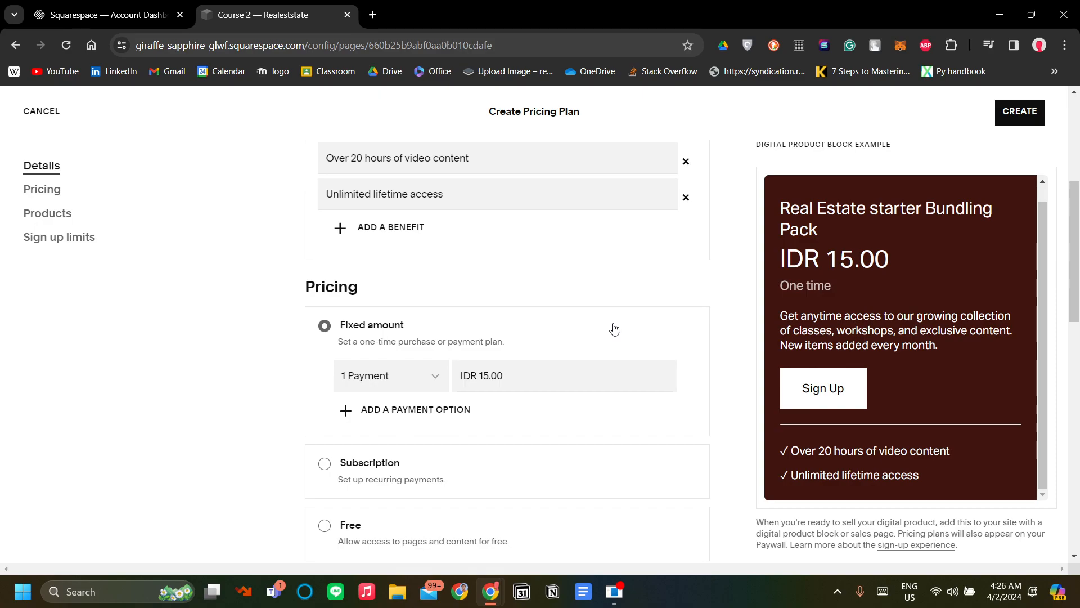
{"action": "scroll", "coordinate": [614, 326], "scroll_direction": "up", "scroll_amount": 2}
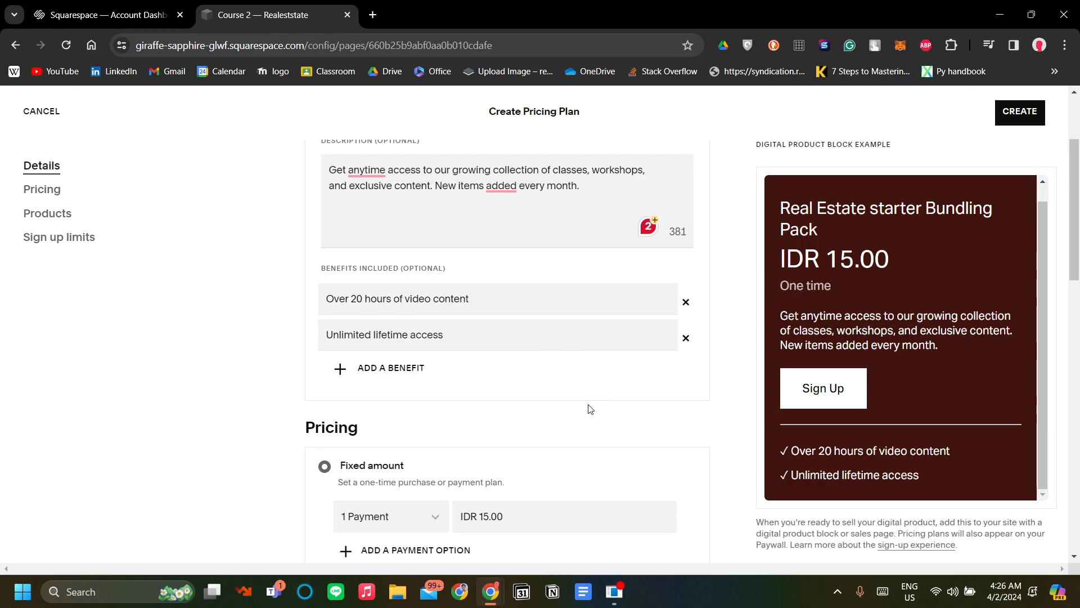
{"action": "scroll", "coordinate": [583, 408], "scroll_direction": "up", "scroll_amount": 1}
{"action": "scroll", "coordinate": [483, 390], "scroll_direction": "down", "scroll_amount": 2}
{"action": "scroll", "coordinate": [453, 251], "scroll_direction": "up", "scroll_amount": 1}
{"action": "scroll", "coordinate": [503, 315], "scroll_direction": "down", "scroll_amount": 1}
{"action": "scroll", "coordinate": [507, 330], "scroll_direction": "down", "scroll_amount": 1}
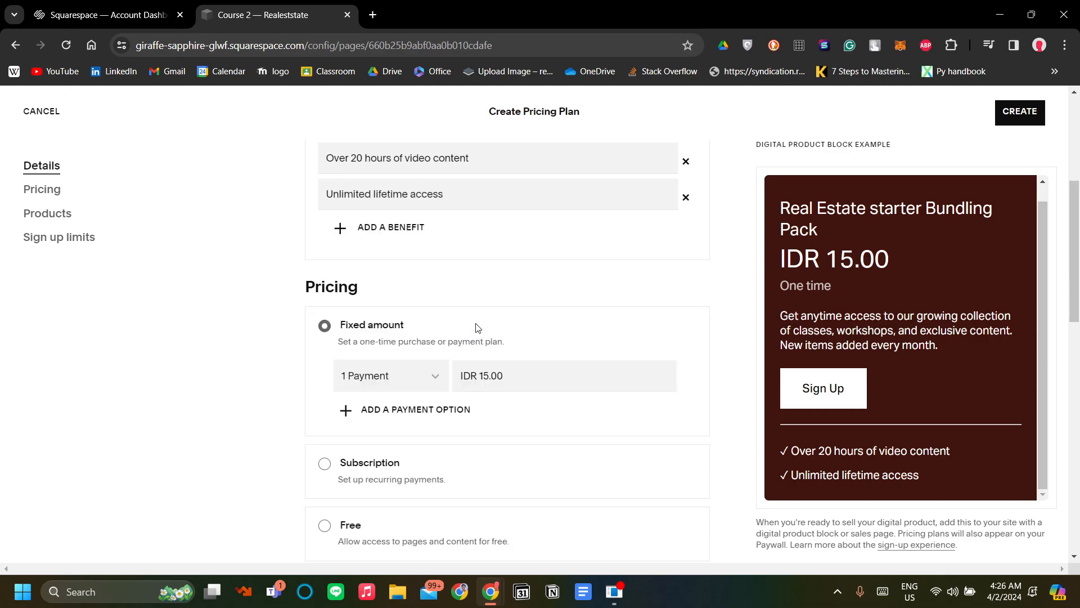
{"action": "scroll", "coordinate": [478, 381], "scroll_direction": "down", "scroll_amount": 1}
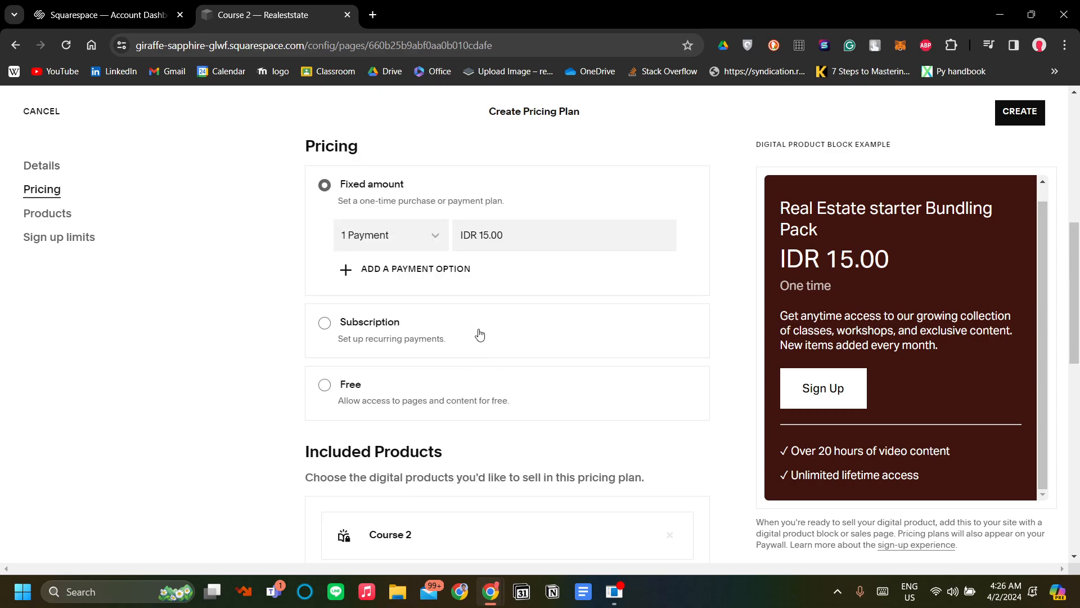
{"action": "left_click", "coordinate": [326, 385]}
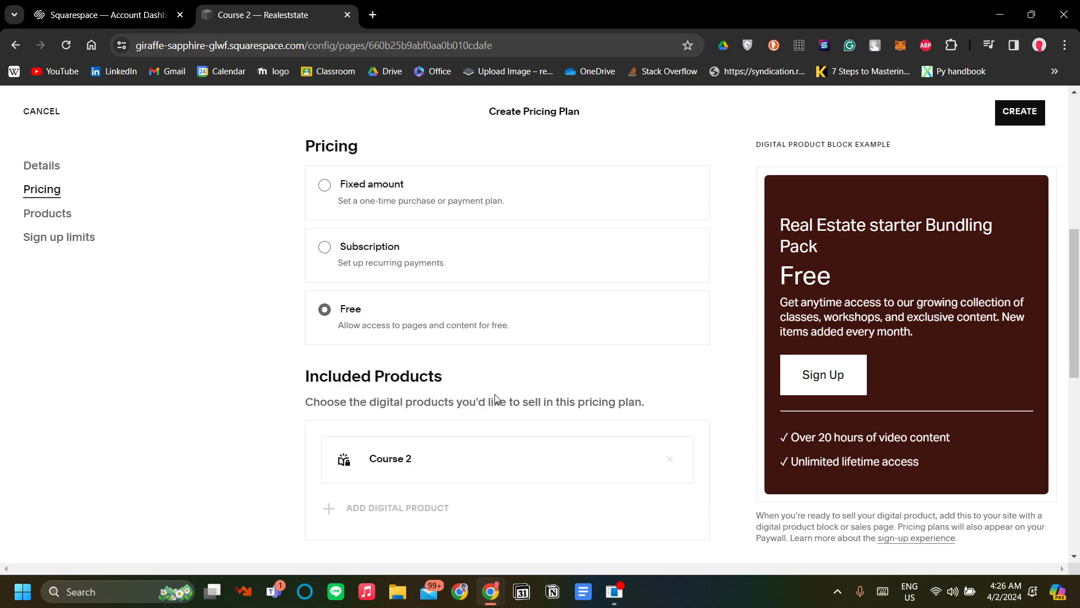
Change the pricing plan's payment type to Fixed amount with one payment of IDR 15.00 and create the plan
{"action": "left_click", "coordinate": [325, 247]}
{"action": "left_click", "coordinate": [328, 191]}
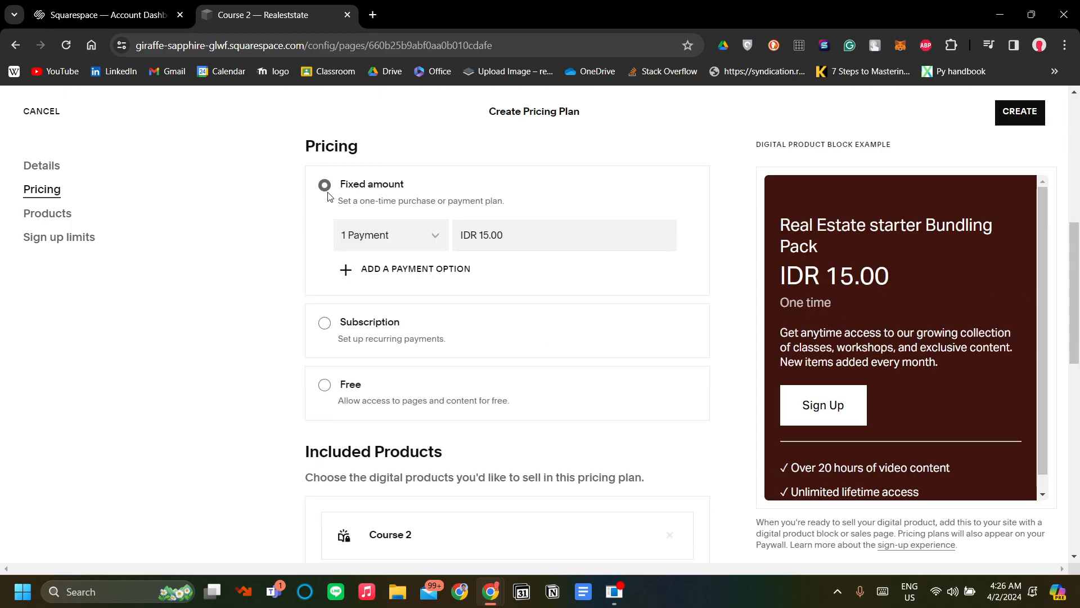
{"action": "scroll", "coordinate": [450, 349], "scroll_direction": "down", "scroll_amount": 2}
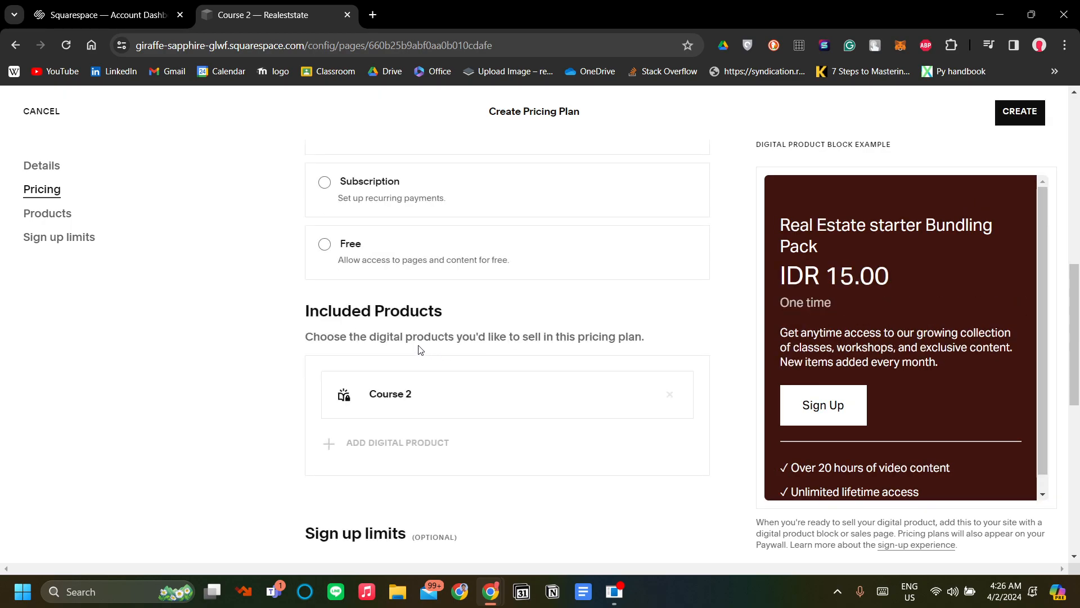
{"action": "scroll", "coordinate": [428, 346], "scroll_direction": "down", "scroll_amount": 1}
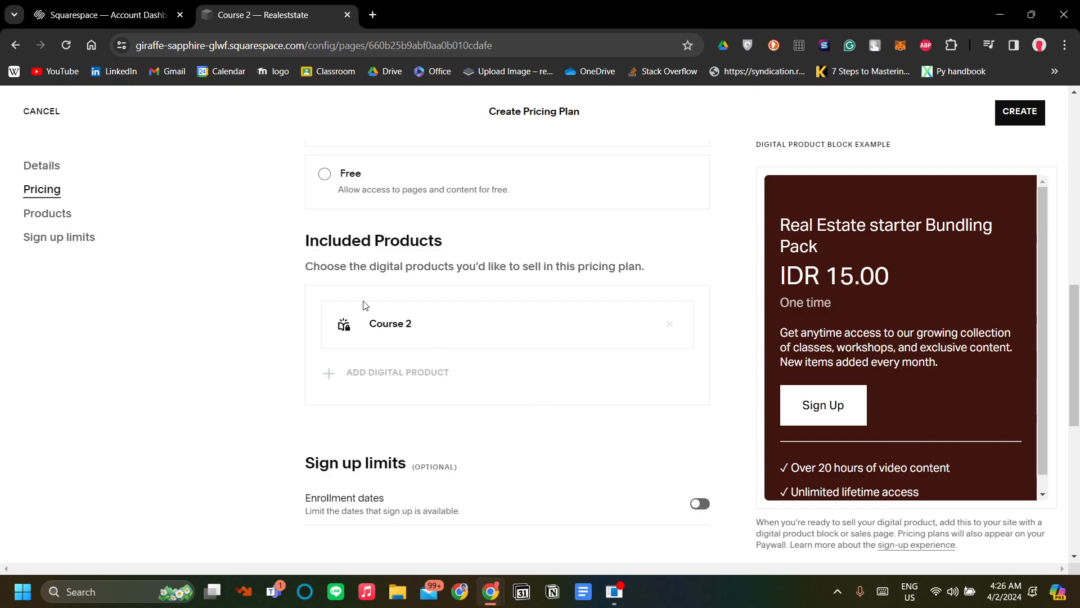
{"action": "left_click_drag", "start_coordinate": [309, 243], "coordinate": [512, 285]}
{"action": "left_click", "coordinate": [521, 303]}
{"action": "scroll", "coordinate": [410, 379], "scroll_direction": "down", "scroll_amount": 2}
{"action": "scroll", "coordinate": [403, 353], "scroll_direction": "up", "scroll_amount": 1}
{"action": "scroll", "coordinate": [445, 326], "scroll_direction": "up", "scroll_amount": 1}
{"action": "scroll", "coordinate": [431, 394], "scroll_direction": "down", "scroll_amount": 1}
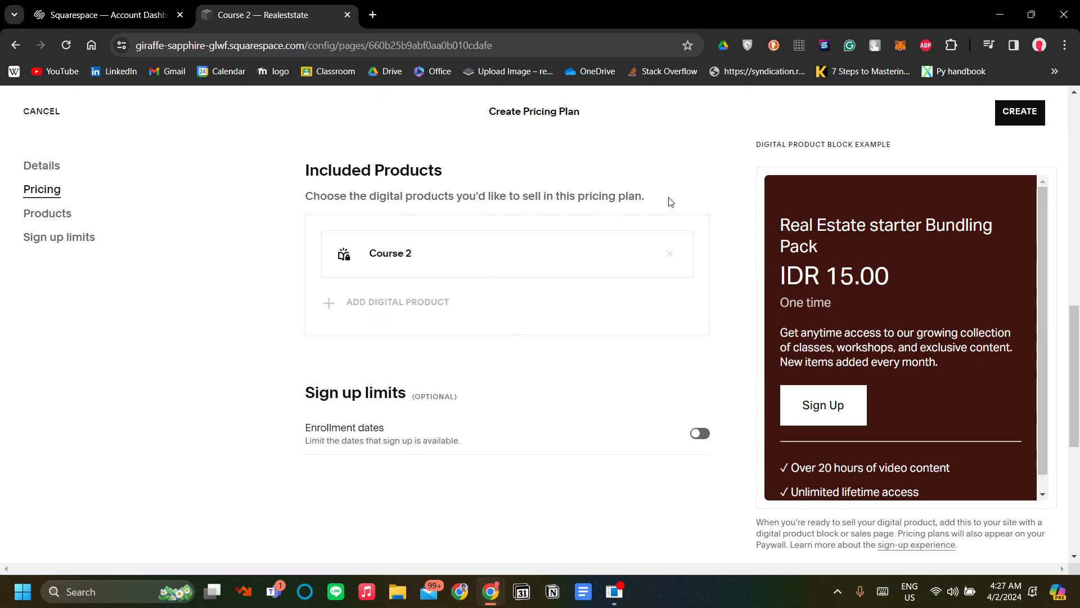
{"action": "left_click", "coordinate": [1018, 119]}
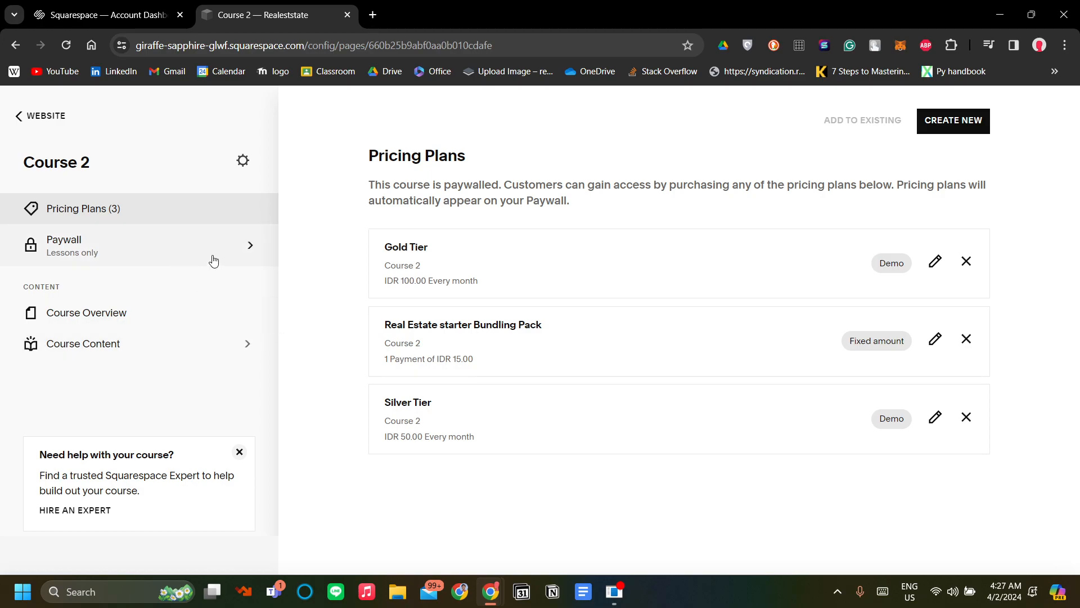
Open the course's paywall settings and read the description of what logged-out visitors see
{"action": "left_click", "coordinate": [234, 269]}
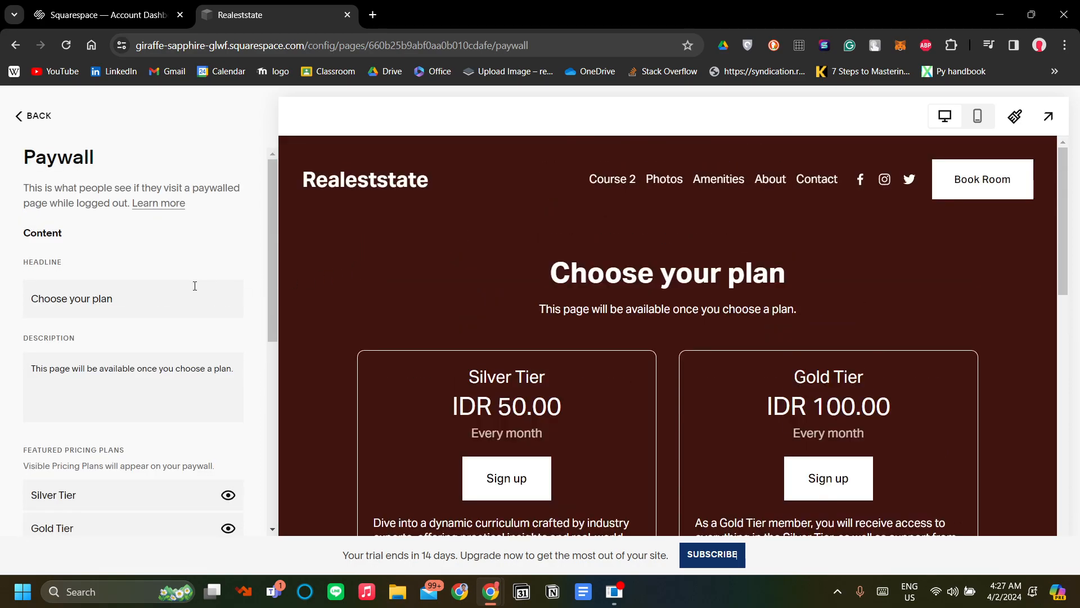
{"action": "left_click_drag", "start_coordinate": [43, 188], "coordinate": [219, 221]}
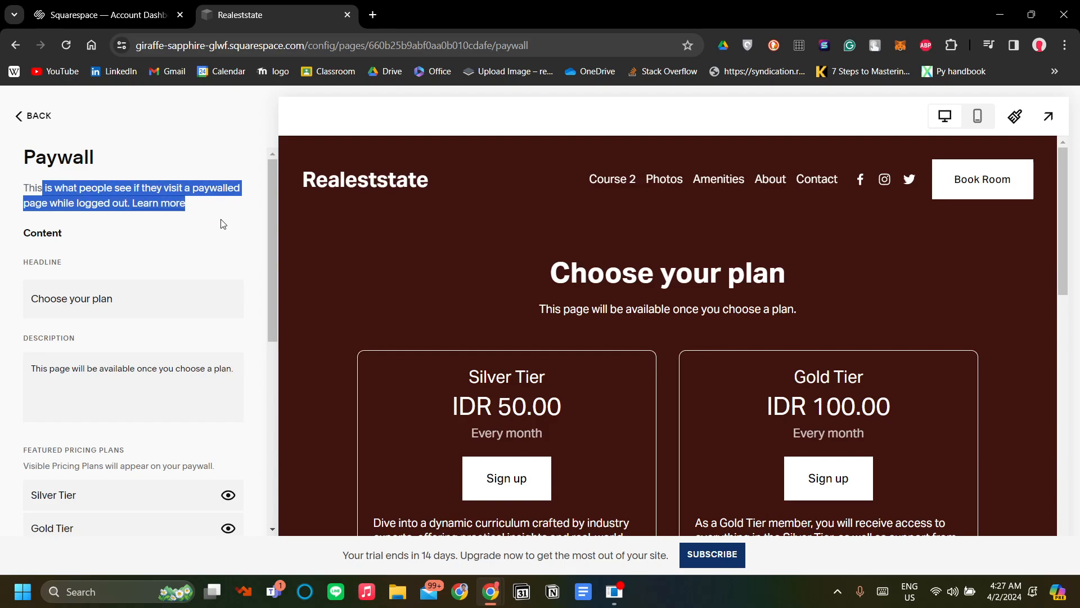
{"action": "left_click", "coordinate": [225, 231]}
{"action": "scroll", "coordinate": [394, 281], "scroll_direction": "down", "scroll_amount": 2}
{"action": "scroll", "coordinate": [432, 262], "scroll_direction": "up", "scroll_amount": 2}
{"action": "scroll", "coordinate": [456, 224], "scroll_direction": "down", "scroll_amount": 2}
{"action": "scroll", "coordinate": [465, 231], "scroll_direction": "up", "scroll_amount": 2}
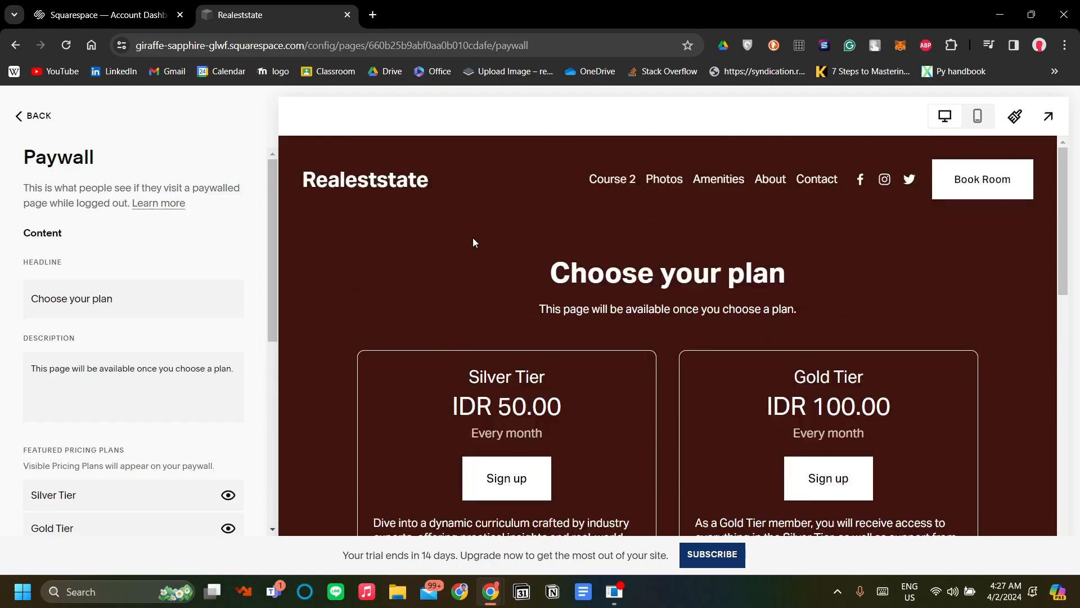
Examine the Silver Tier, Gold Tier and Real Estate starter Bundling Pack plans in the paywall page preview
{"action": "scroll", "coordinate": [472, 242], "scroll_direction": "down", "scroll_amount": 5}
{"action": "scroll", "coordinate": [523, 269], "scroll_direction": "down", "scroll_amount": 4}
{"action": "scroll", "coordinate": [523, 270], "scroll_direction": "up", "scroll_amount": 5}
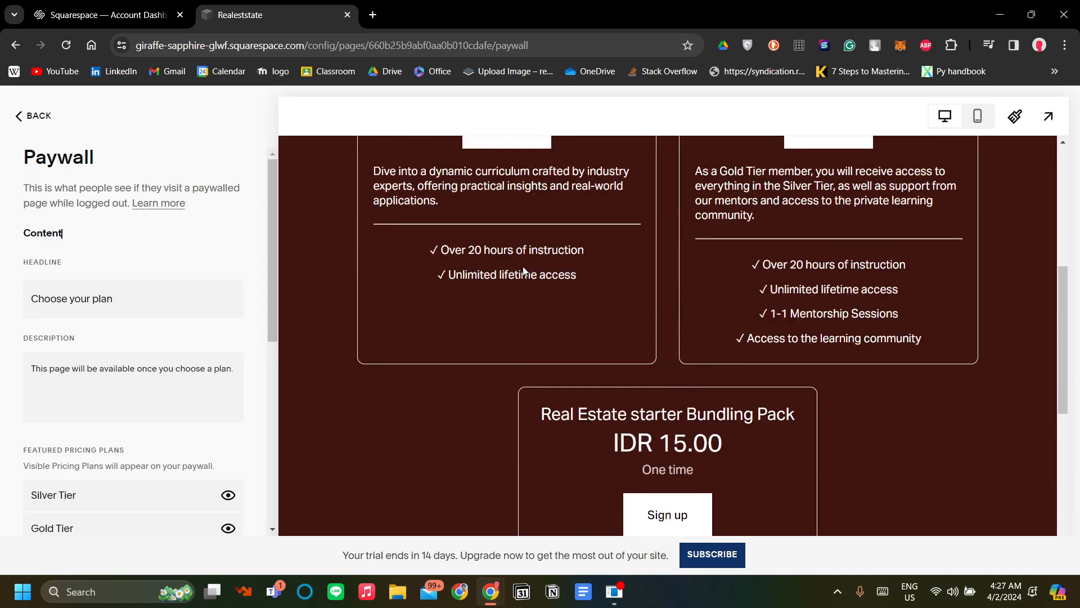
{"action": "scroll", "coordinate": [523, 273], "scroll_direction": "up", "scroll_amount": 5}
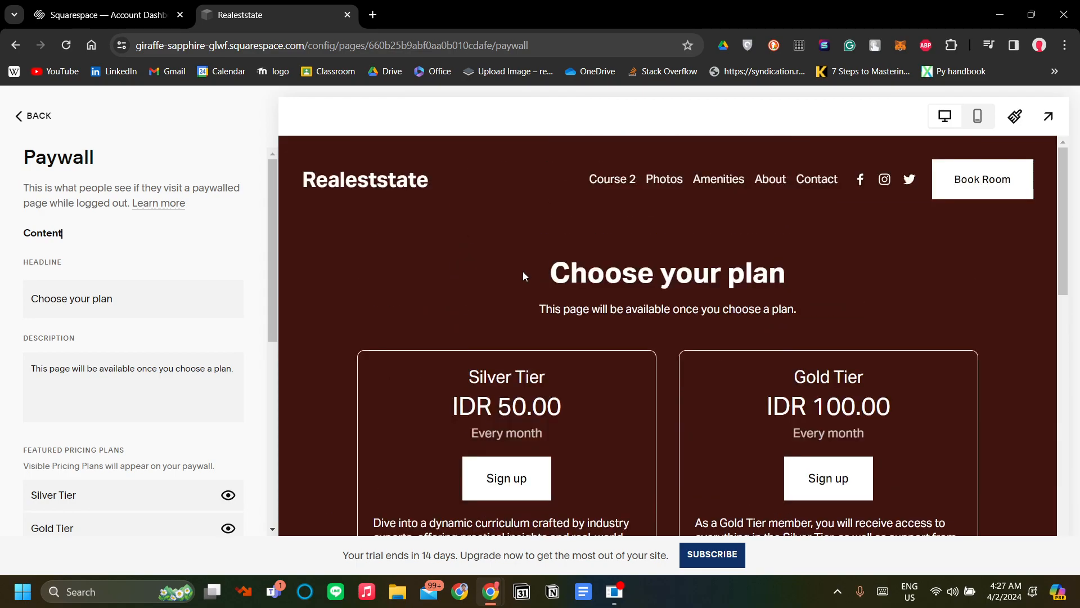
{"action": "scroll", "coordinate": [523, 272], "scroll_direction": "down", "scroll_amount": 1}
{"action": "scroll", "coordinate": [524, 273], "scroll_direction": "up", "scroll_amount": 1}
{"action": "scroll", "coordinate": [523, 273], "scroll_direction": "down", "scroll_amount": 3}
{"action": "scroll", "coordinate": [524, 273], "scroll_direction": "up", "scroll_amount": 3}
{"action": "scroll", "coordinate": [523, 272], "scroll_direction": "down", "scroll_amount": 4}
{"action": "scroll", "coordinate": [523, 288], "scroll_direction": "down", "scroll_amount": 1}
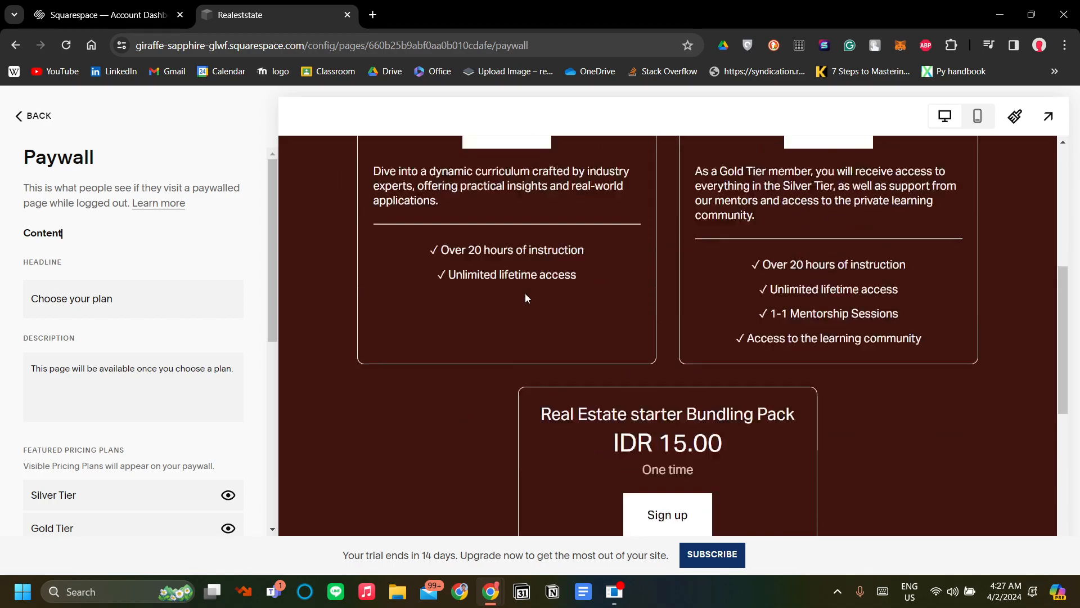
{"action": "scroll", "coordinate": [525, 293], "scroll_direction": "up", "scroll_amount": 5}
{"action": "scroll", "coordinate": [524, 292], "scroll_direction": "down", "scroll_amount": 2}
{"action": "scroll", "coordinate": [525, 293], "scroll_direction": "up", "scroll_amount": 2}
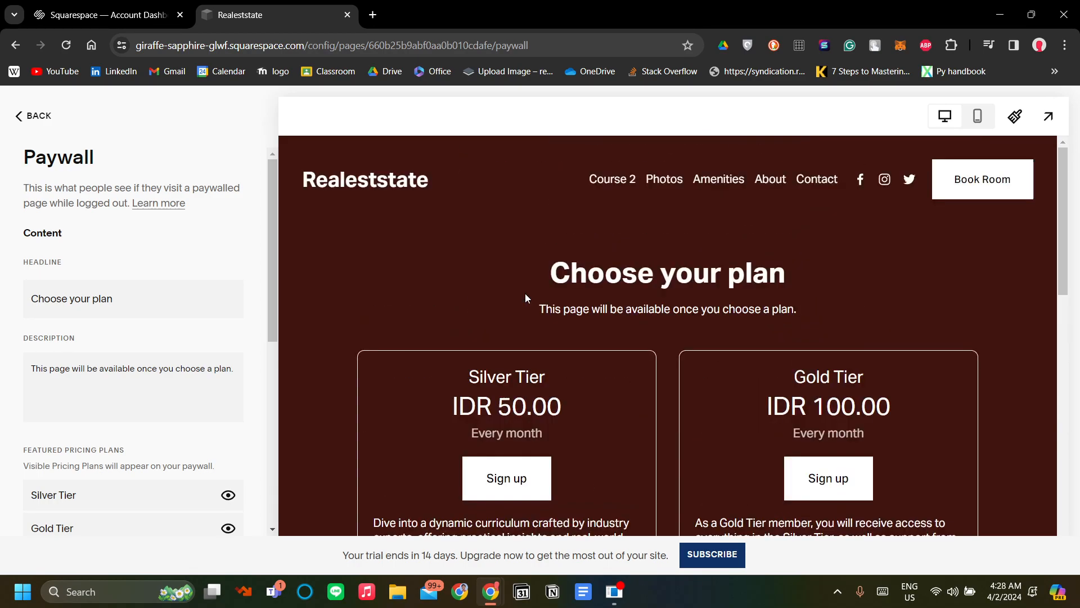
{"action": "scroll", "coordinate": [525, 294], "scroll_direction": "down", "scroll_amount": 10}
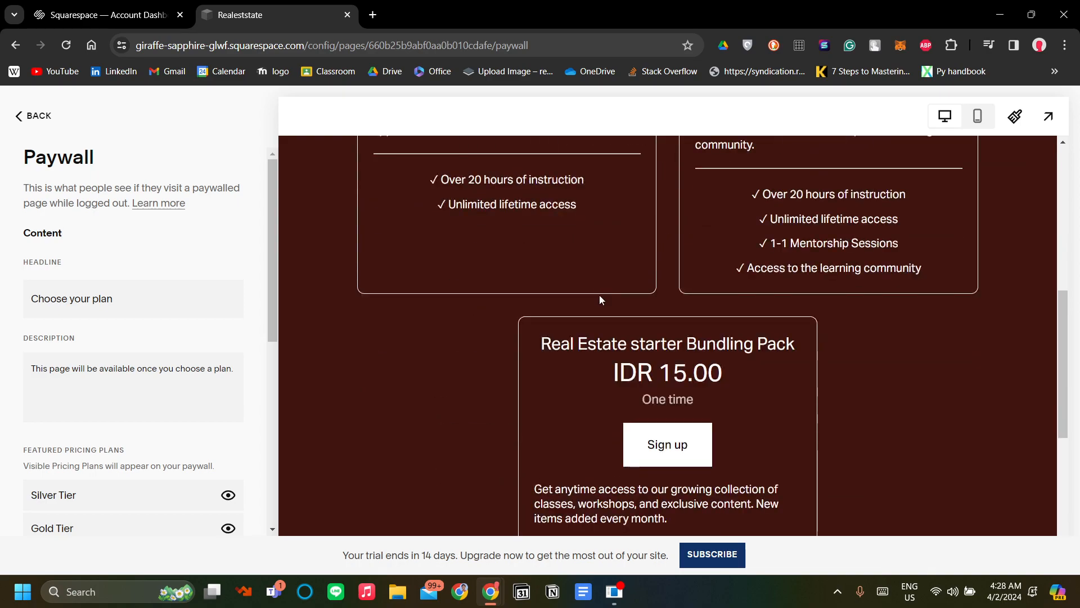
{"action": "scroll", "coordinate": [602, 332], "scroll_direction": "up", "scroll_amount": 6}
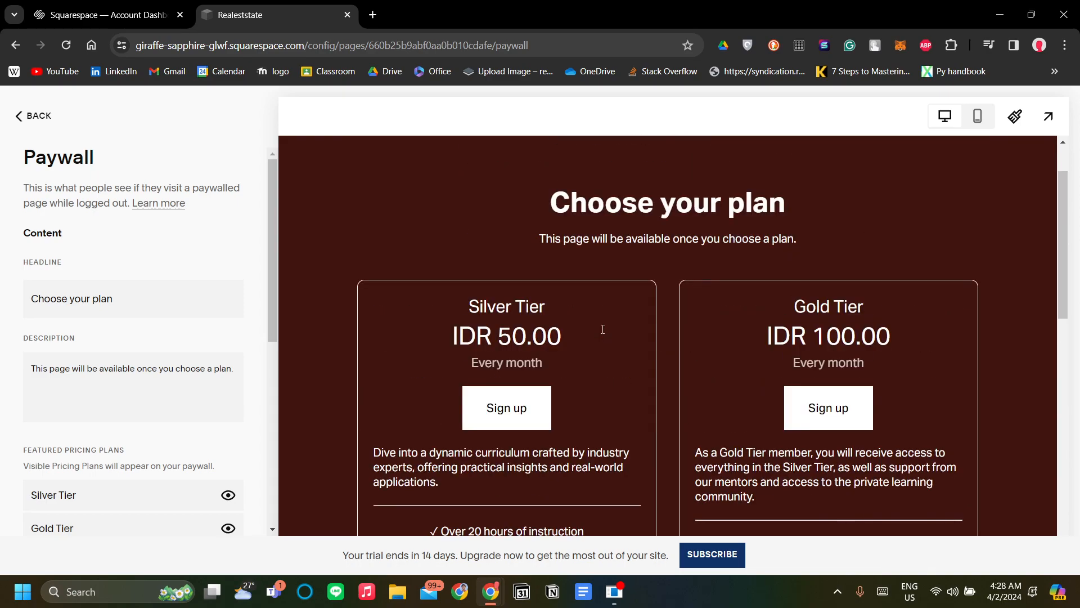
{"action": "scroll", "coordinate": [602, 329], "scroll_direction": "up", "scroll_amount": 1}
{"action": "scroll", "coordinate": [602, 330], "scroll_direction": "down", "scroll_amount": 1}
{"action": "scroll", "coordinate": [602, 330], "scroll_direction": "up", "scroll_amount": 1}
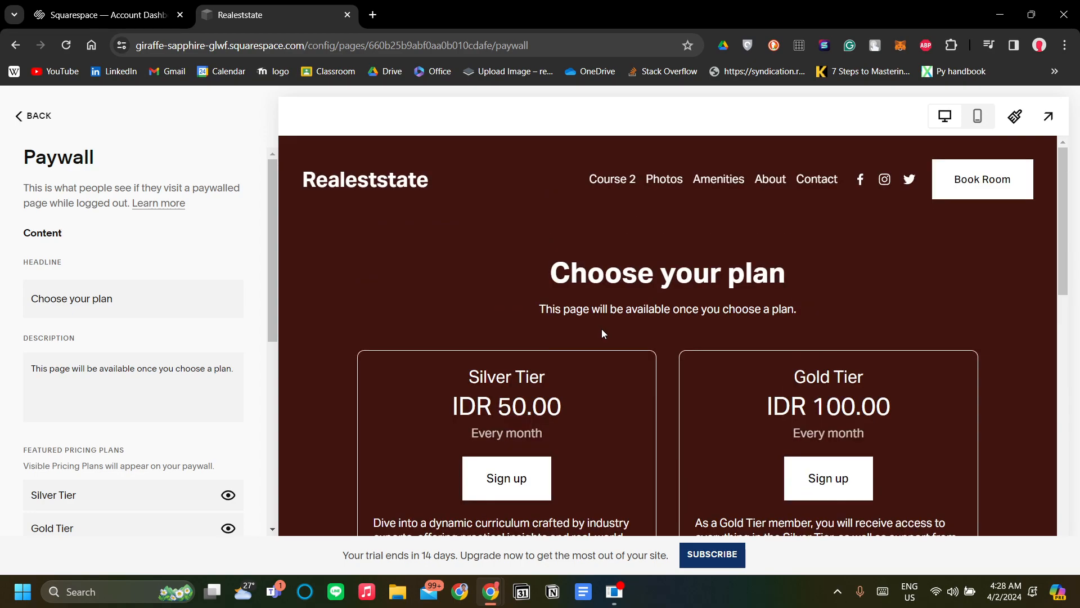
{"action": "scroll", "coordinate": [602, 334], "scroll_direction": "down", "scroll_amount": 4}
{"action": "scroll", "coordinate": [602, 333], "scroll_direction": "up", "scroll_amount": 3}
{"action": "scroll", "coordinate": [606, 320], "scroll_direction": "down", "scroll_amount": 1}
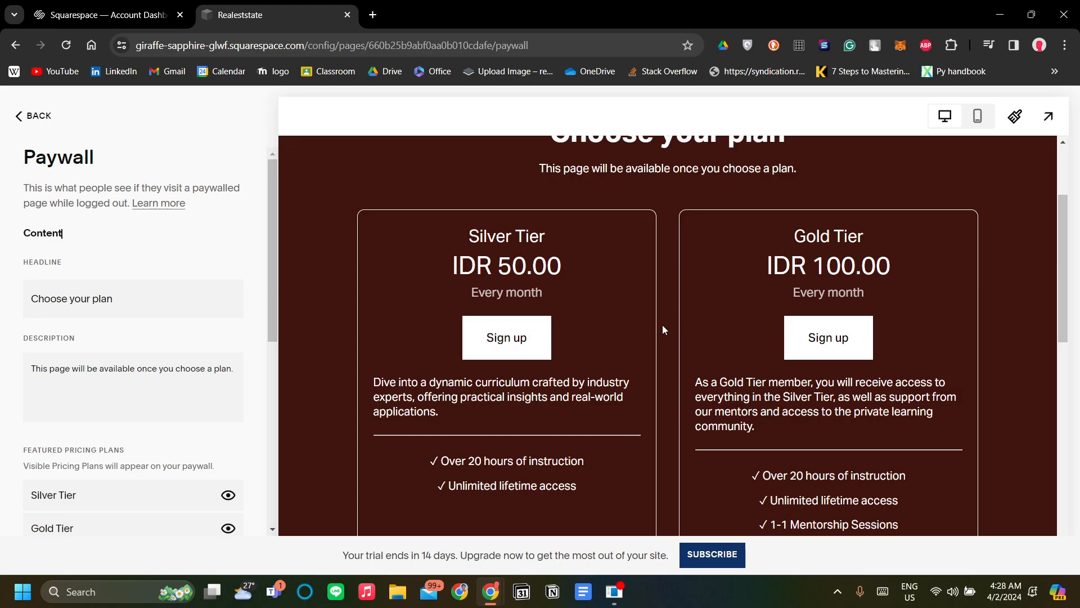
{"action": "scroll", "coordinate": [661, 328], "scroll_direction": "down", "scroll_amount": 4}
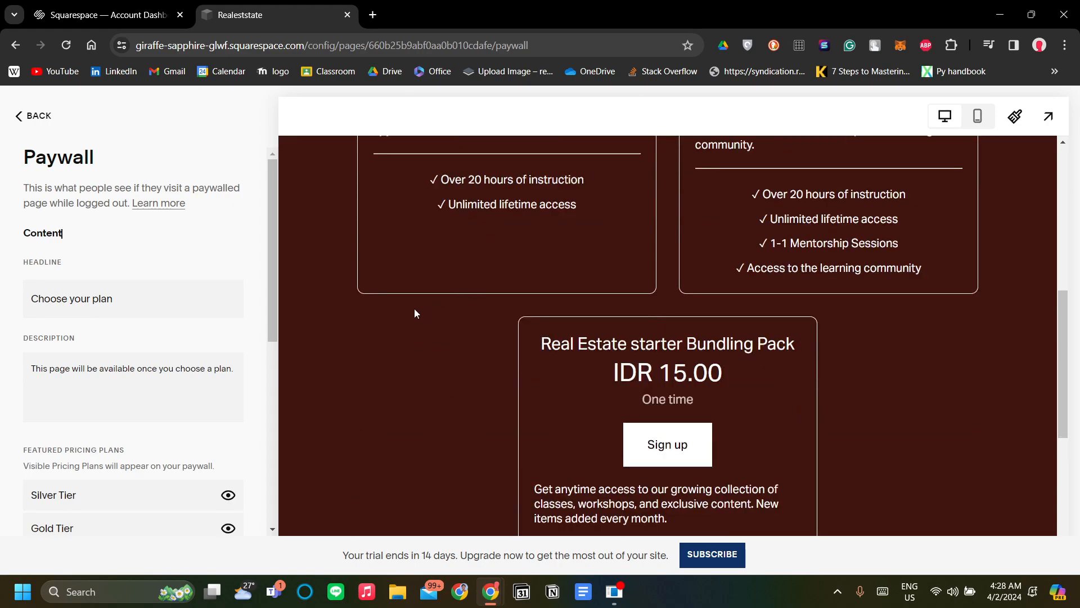
Change the paywall headline to "Choose your planss"
{"action": "scroll", "coordinate": [243, 317], "scroll_direction": "down", "scroll_amount": 4}
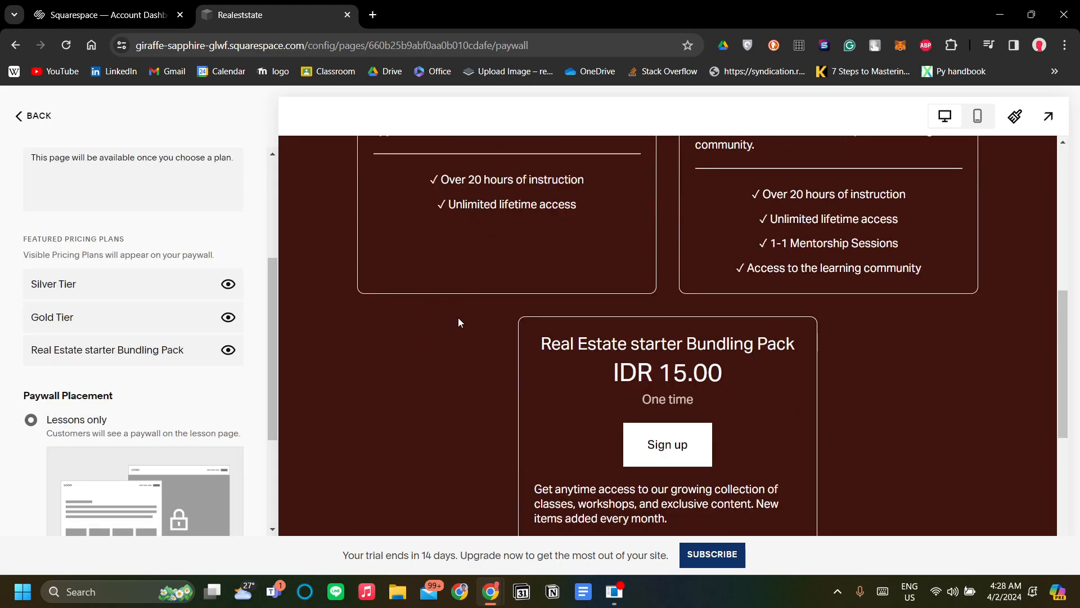
{"action": "scroll", "coordinate": [198, 347], "scroll_direction": "down", "scroll_amount": 3}
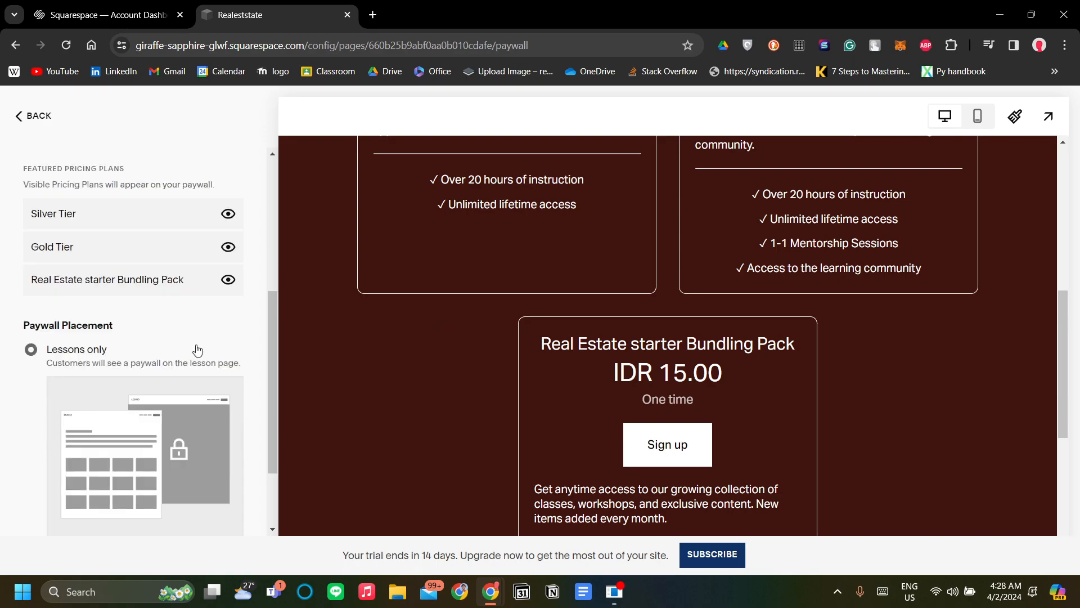
{"action": "scroll", "coordinate": [198, 346], "scroll_direction": "up", "scroll_amount": 7}
{"action": "scroll", "coordinate": [201, 345], "scroll_direction": "down", "scroll_amount": 1}
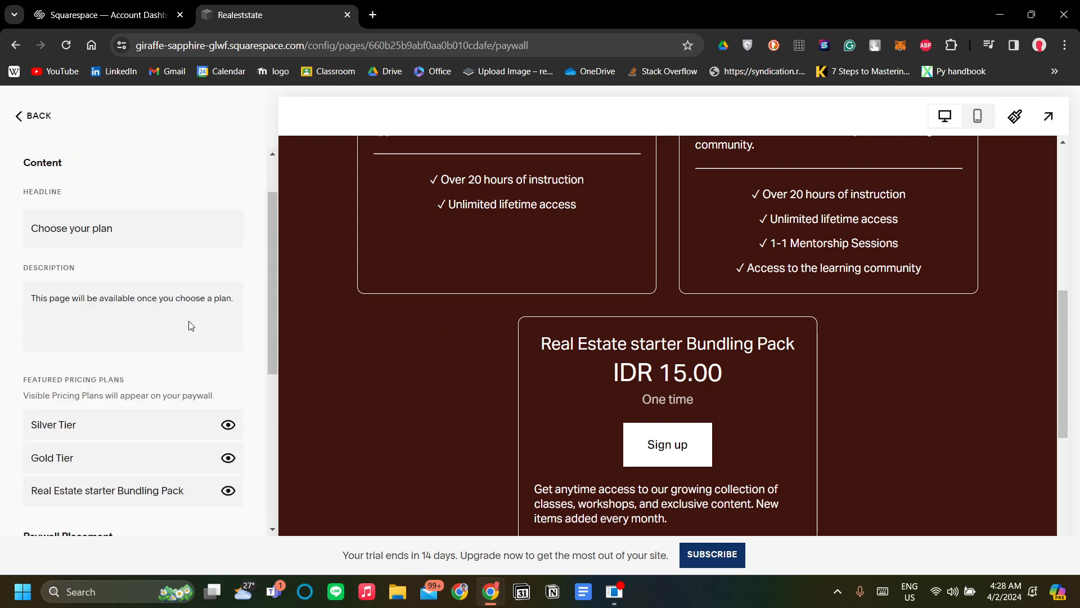
{"action": "scroll", "coordinate": [311, 325], "scroll_direction": "up", "scroll_amount": 8}
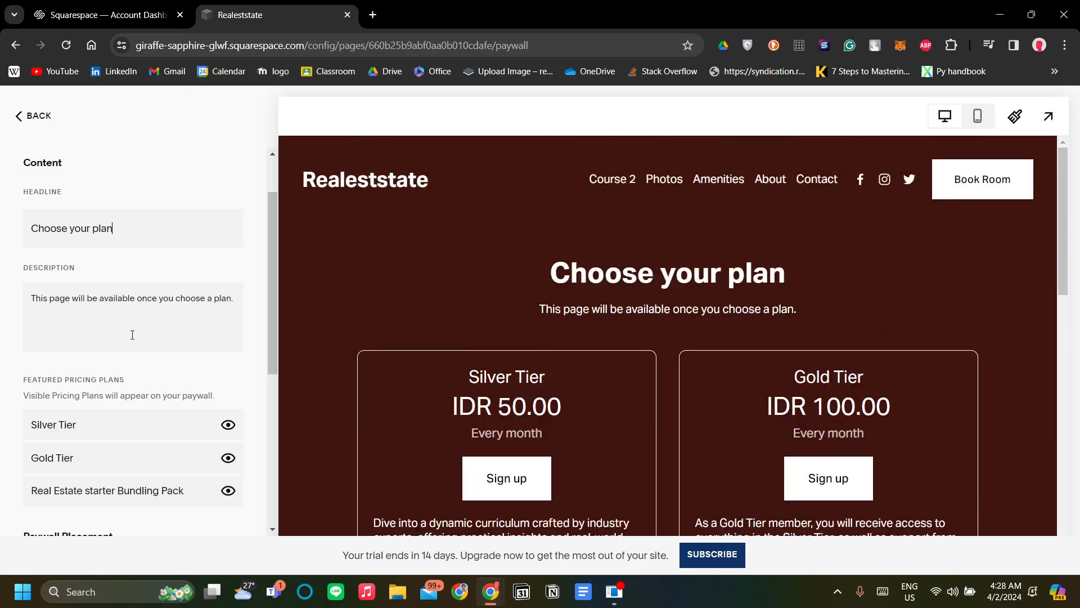
{"action": "left_click", "coordinate": [130, 228]}
{"action": "type", "text": "ss"}
Try the All content option for the paywall placement, comparing it with Lessons only
{"action": "scroll", "coordinate": [198, 302], "scroll_direction": "down", "scroll_amount": 4}
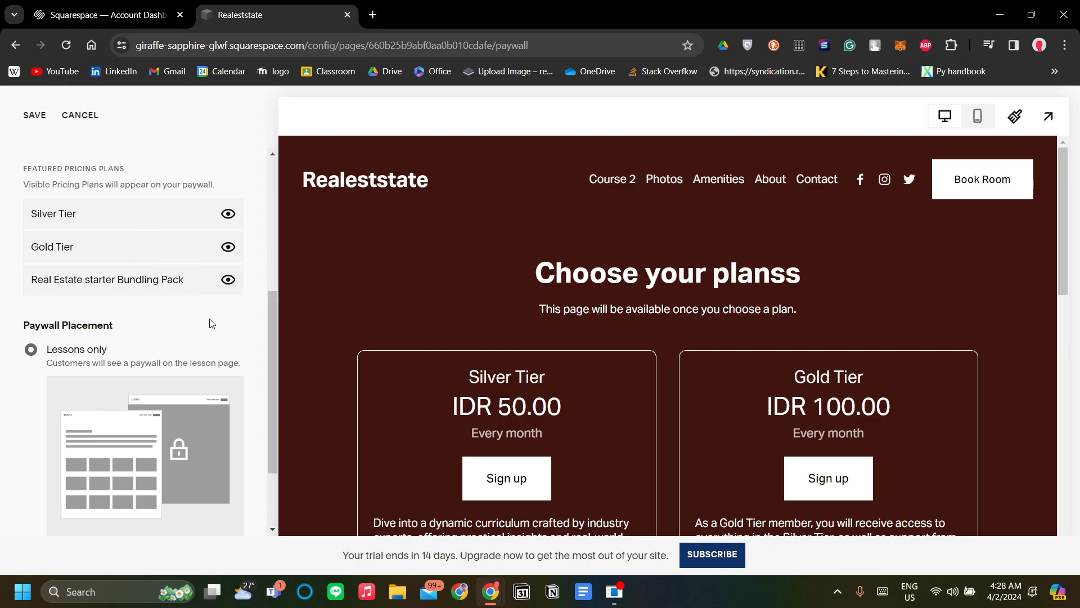
{"action": "scroll", "coordinate": [211, 323], "scroll_direction": "down", "scroll_amount": 2}
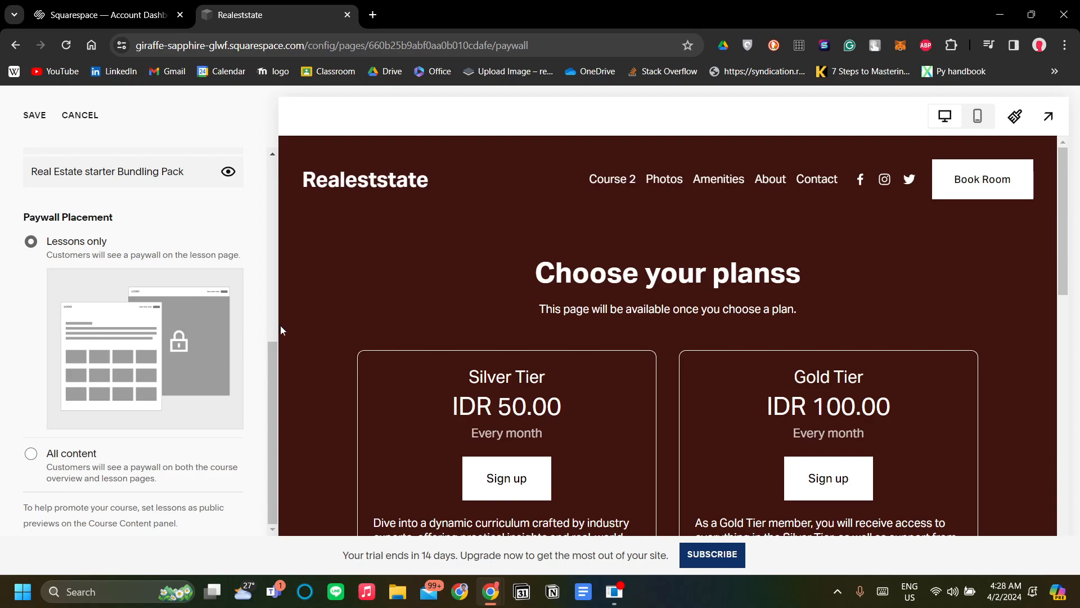
{"action": "scroll", "coordinate": [476, 352], "scroll_direction": "down", "scroll_amount": 1}
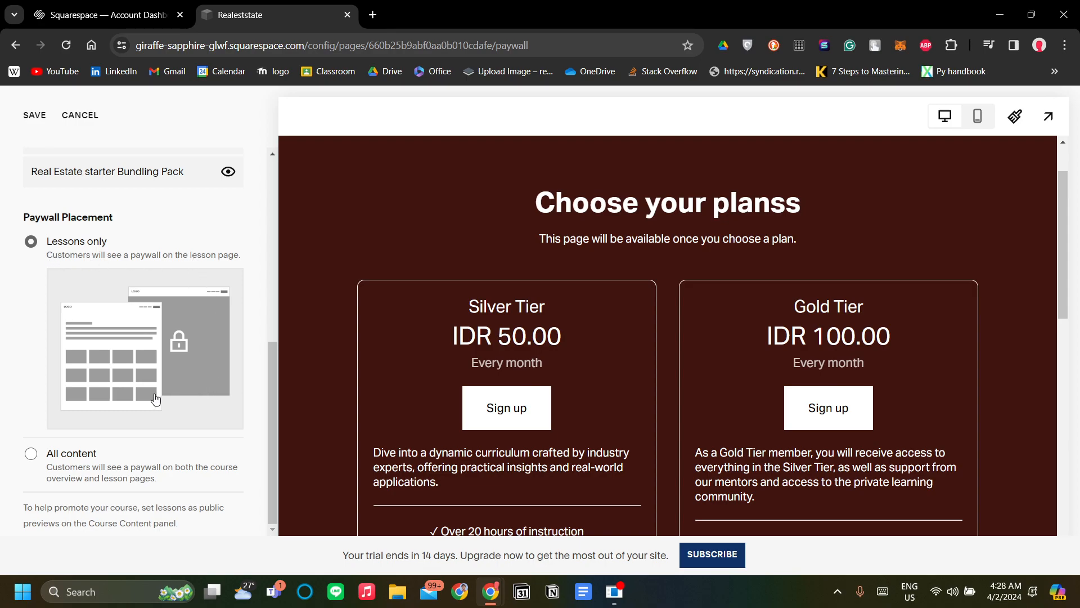
{"action": "left_click", "coordinate": [110, 477]}
{"action": "left_click", "coordinate": [62, 242]}
{"action": "left_click", "coordinate": [121, 471]}
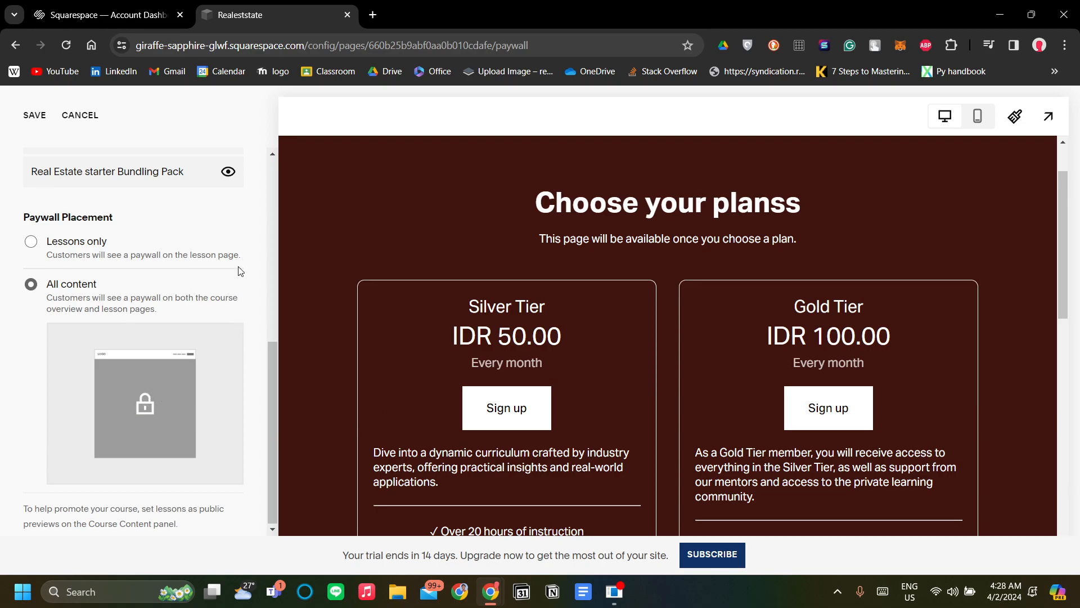
{"action": "scroll", "coordinate": [197, 281], "scroll_direction": "up", "scroll_amount": 10}
{"action": "scroll", "coordinate": [215, 285], "scroll_direction": "down", "scroll_amount": 10}
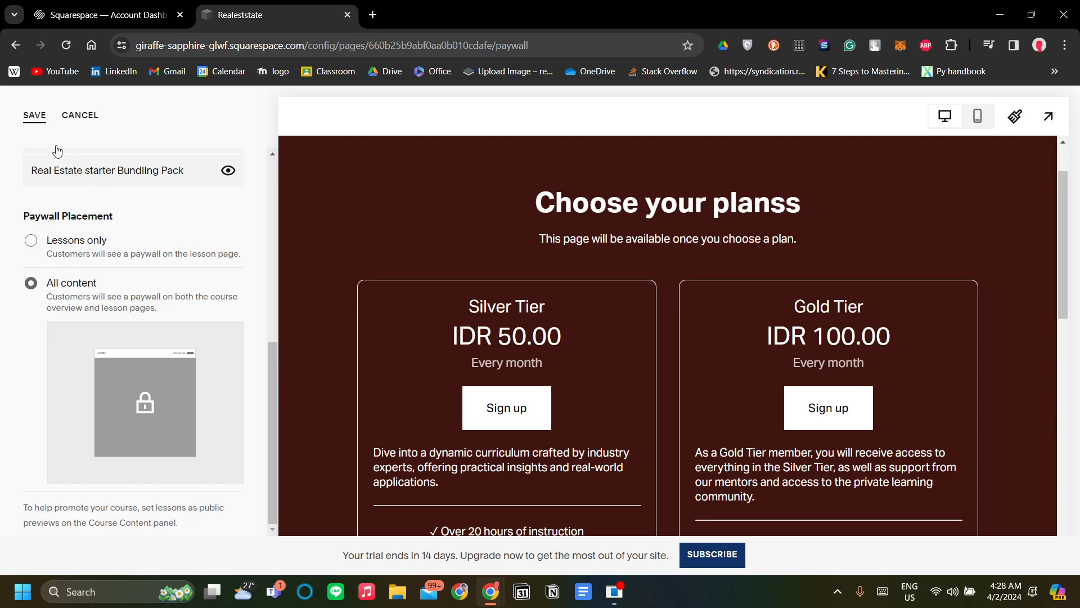
Set the paywall placement to Lessons only, save the paywall settings and return to the course
{"action": "left_click", "coordinate": [82, 250]}
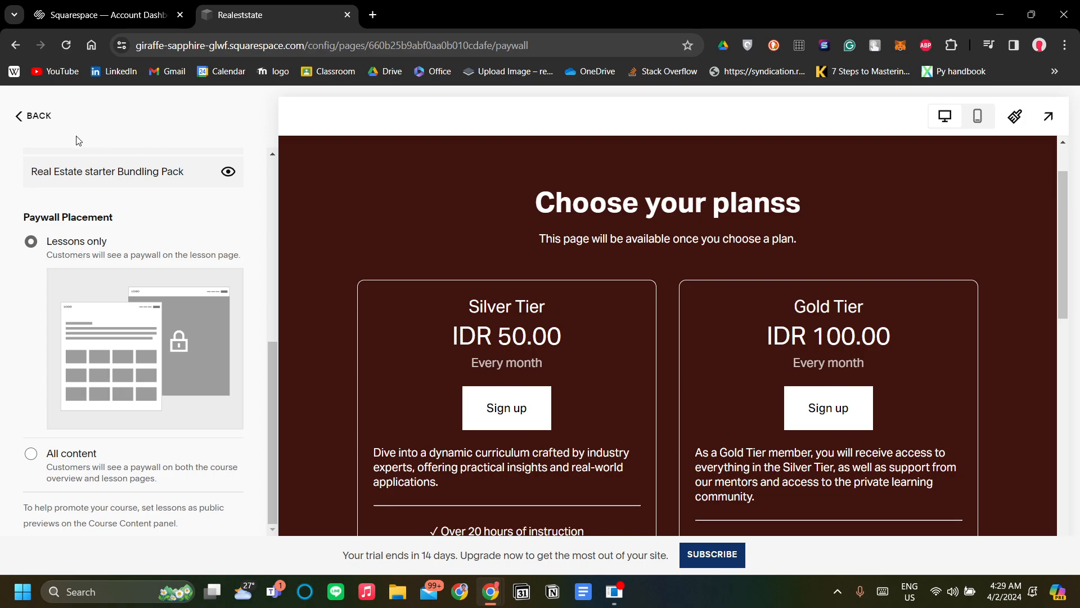
{"action": "left_click", "coordinate": [35, 116]}
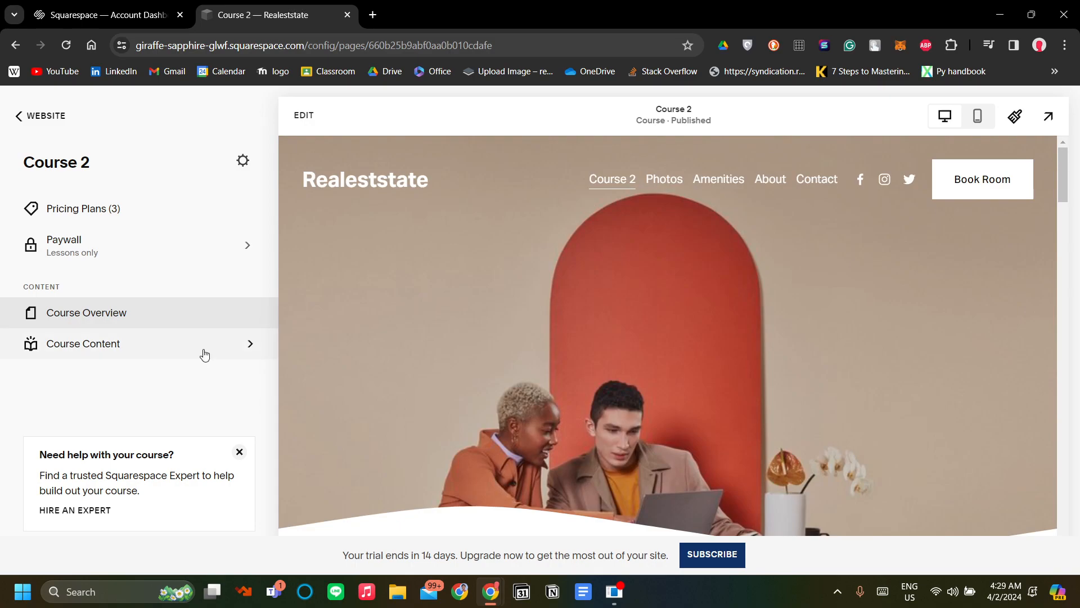
Review the chapters and lessons in the course content and open Lesson 1 of Chapter 1
{"action": "left_click", "coordinate": [204, 353]}
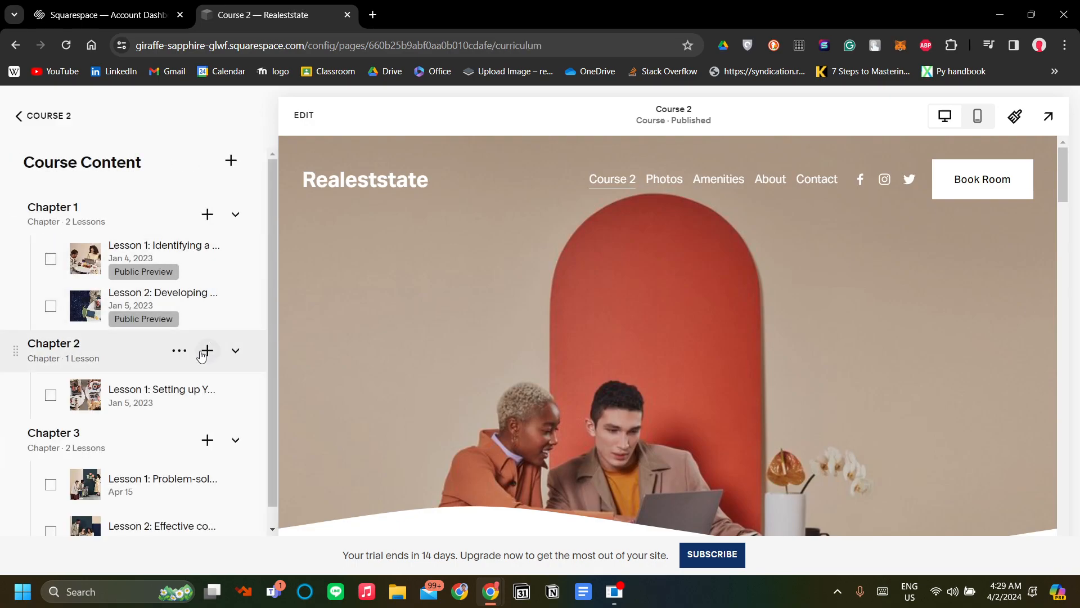
{"action": "scroll", "coordinate": [211, 344], "scroll_direction": "down", "scroll_amount": 1}
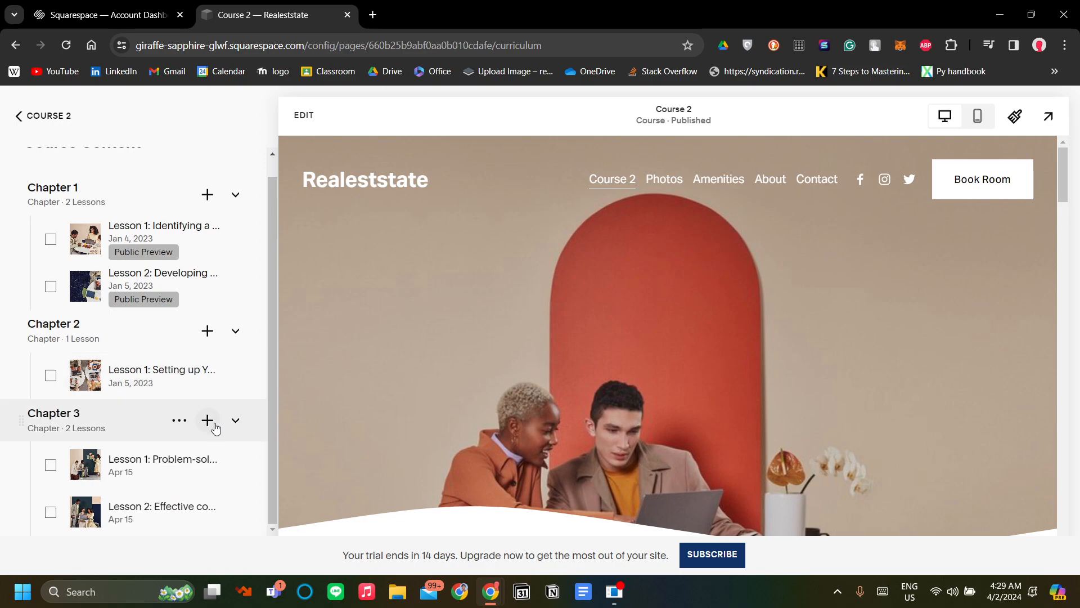
{"action": "scroll", "coordinate": [210, 417], "scroll_direction": "up", "scroll_amount": 1}
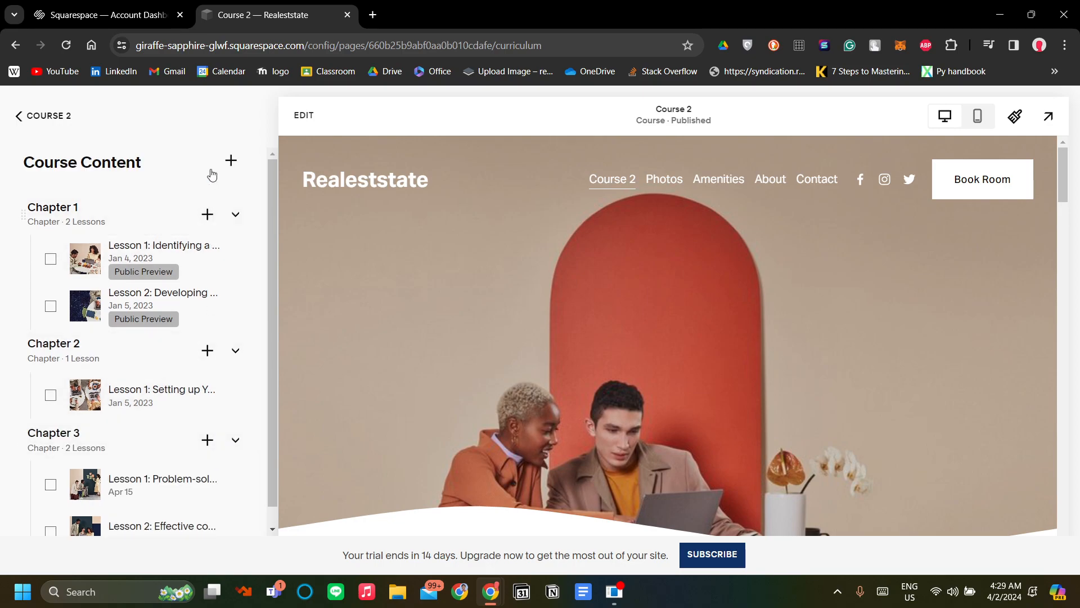
{"action": "scroll", "coordinate": [216, 416], "scroll_direction": "down", "scroll_amount": 1}
{"action": "scroll", "coordinate": [129, 297], "scroll_direction": "up", "scroll_amount": 1}
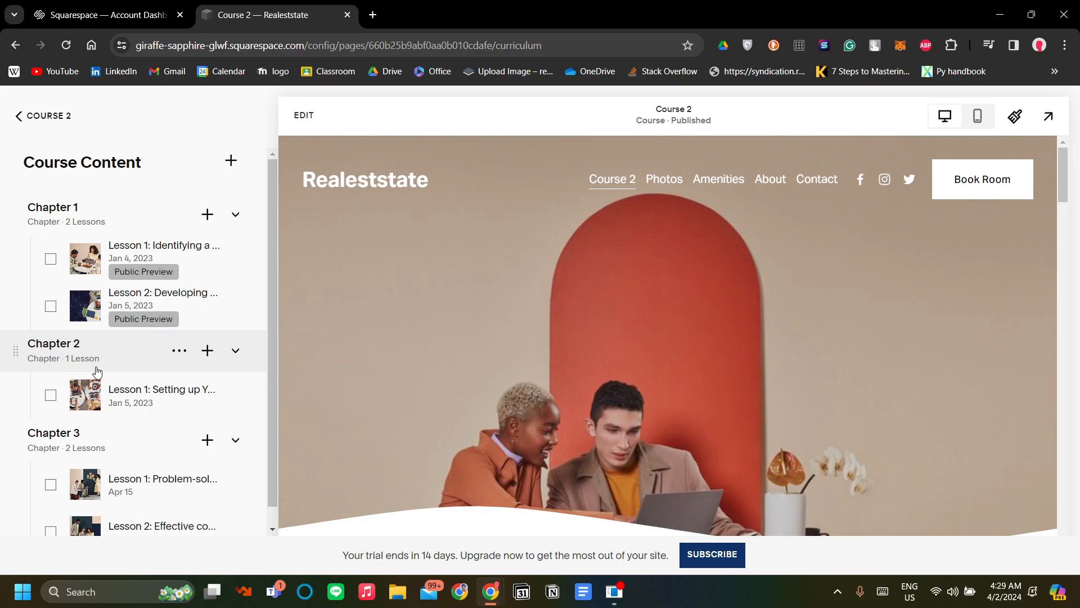
{"action": "scroll", "coordinate": [97, 372], "scroll_direction": "down", "scroll_amount": 1}
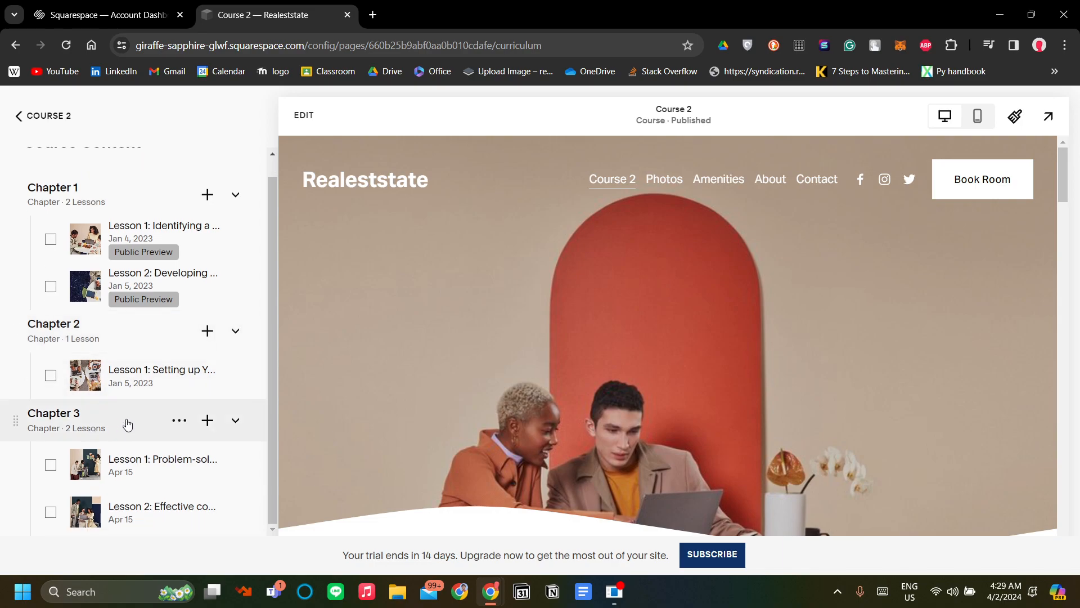
{"action": "scroll", "coordinate": [135, 394], "scroll_direction": "up", "scroll_amount": 1}
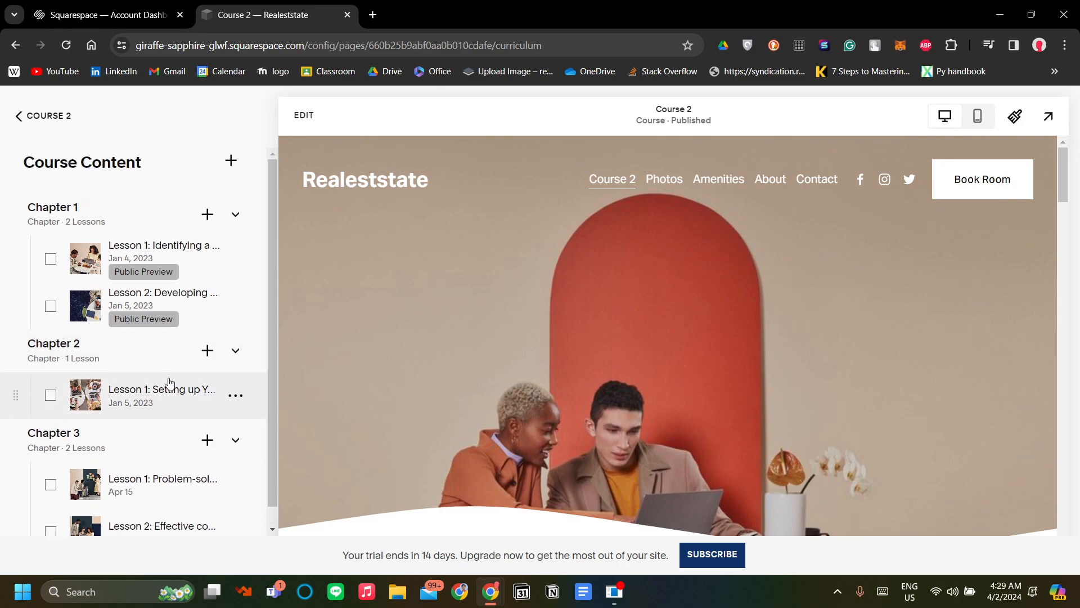
{"action": "left_click", "coordinate": [196, 249]}
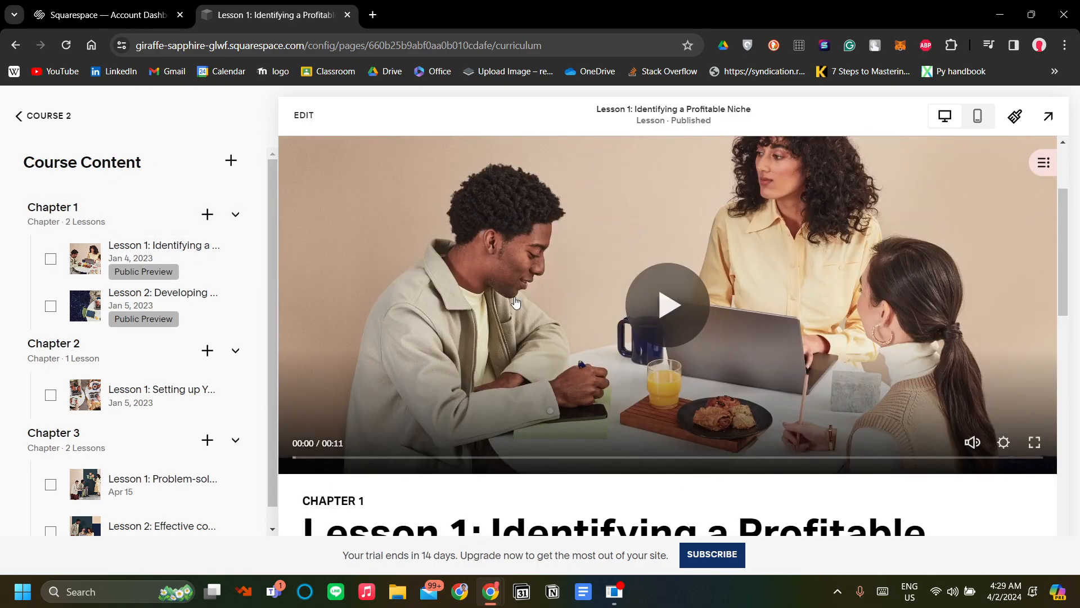
Examine the Lesson 1: Identifying a Profitable Niche page, from its video and title through the lesson text and resources section
{"action": "scroll", "coordinate": [627, 314], "scroll_direction": "down", "scroll_amount": 8}
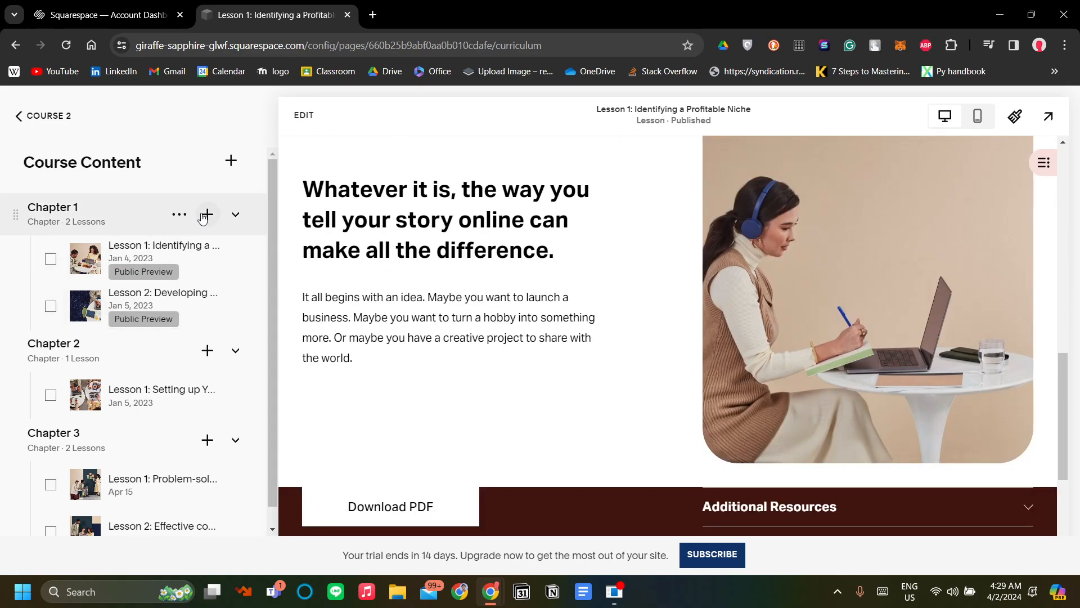
{"action": "scroll", "coordinate": [452, 297], "scroll_direction": "up", "scroll_amount": 8}
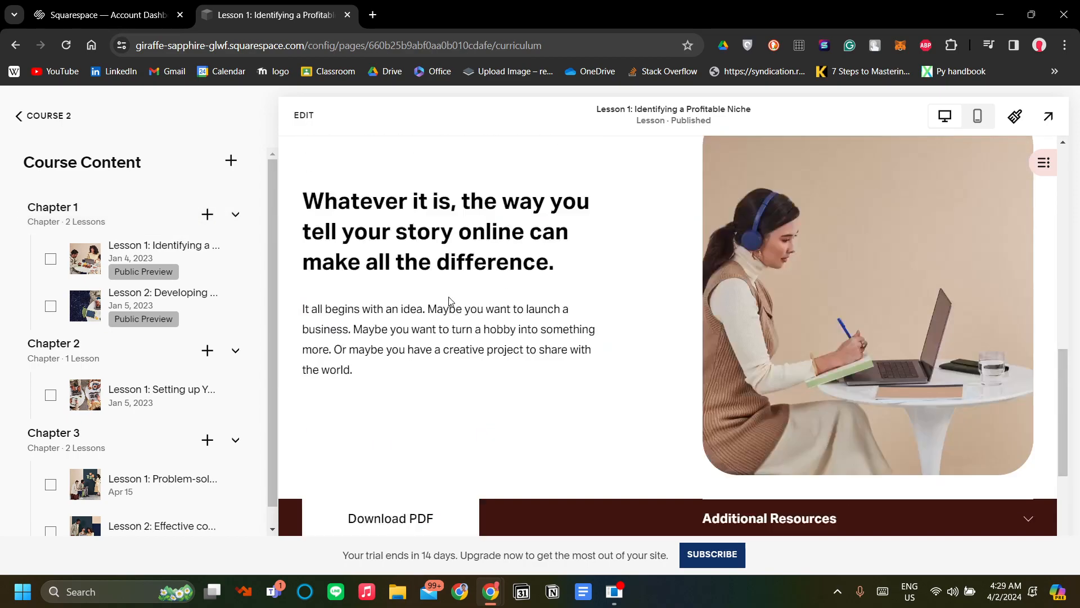
{"action": "scroll", "coordinate": [453, 298], "scroll_direction": "up", "scroll_amount": 2}
{"action": "scroll", "coordinate": [452, 297], "scroll_direction": "down", "scroll_amount": 3}
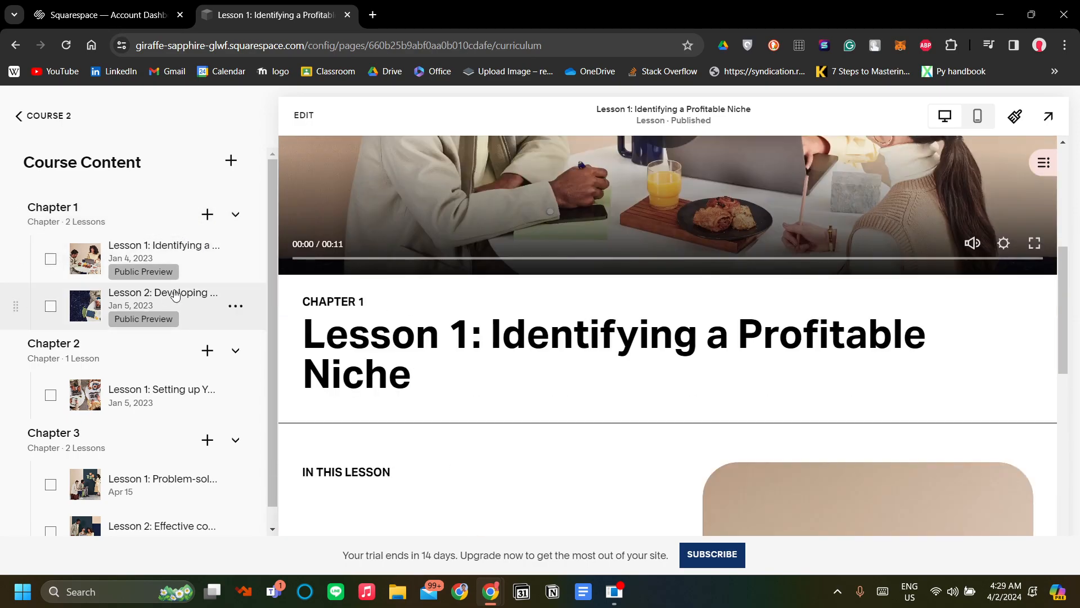
{"action": "scroll", "coordinate": [343, 338], "scroll_direction": "up", "scroll_amount": 5}
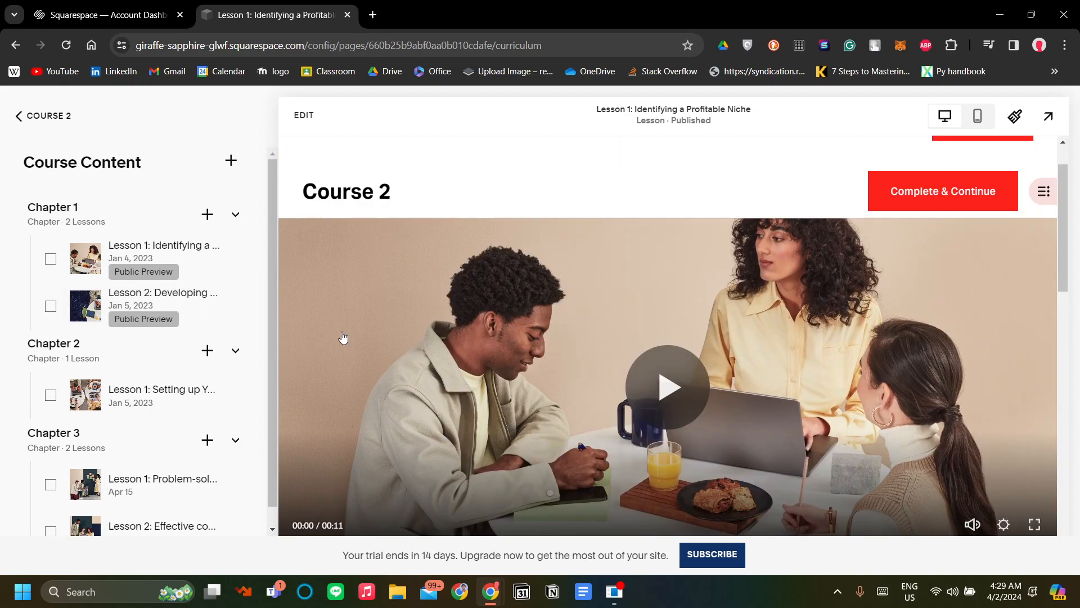
{"action": "scroll", "coordinate": [343, 337], "scroll_direction": "up", "scroll_amount": 1}
{"action": "scroll", "coordinate": [344, 338], "scroll_direction": "down", "scroll_amount": 2}
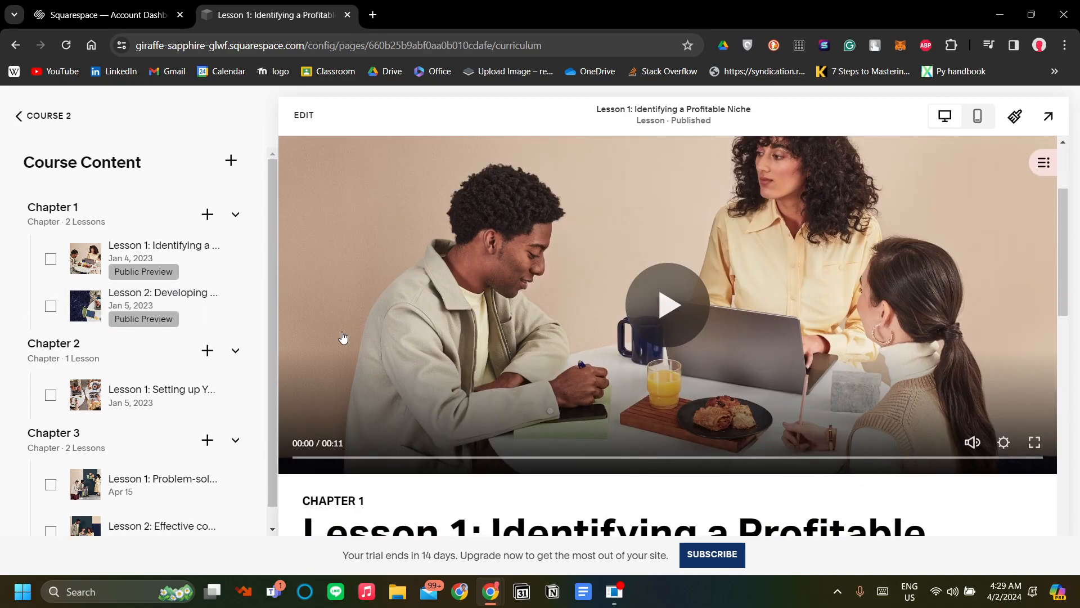
{"action": "scroll", "coordinate": [450, 305], "scroll_direction": "down", "scroll_amount": 3}
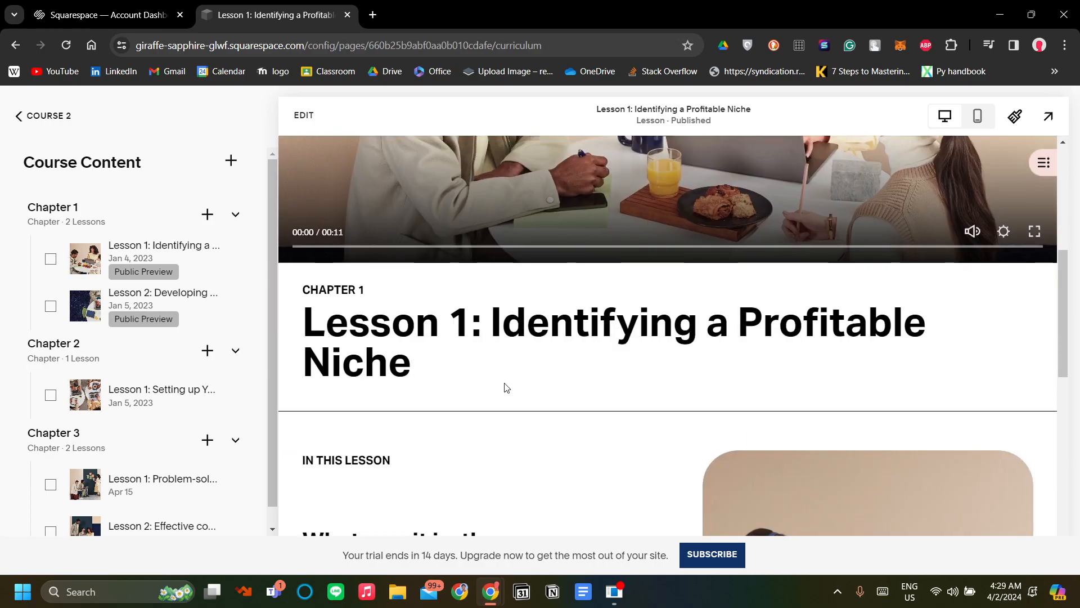
{"action": "scroll", "coordinate": [506, 387], "scroll_direction": "down", "scroll_amount": 2}
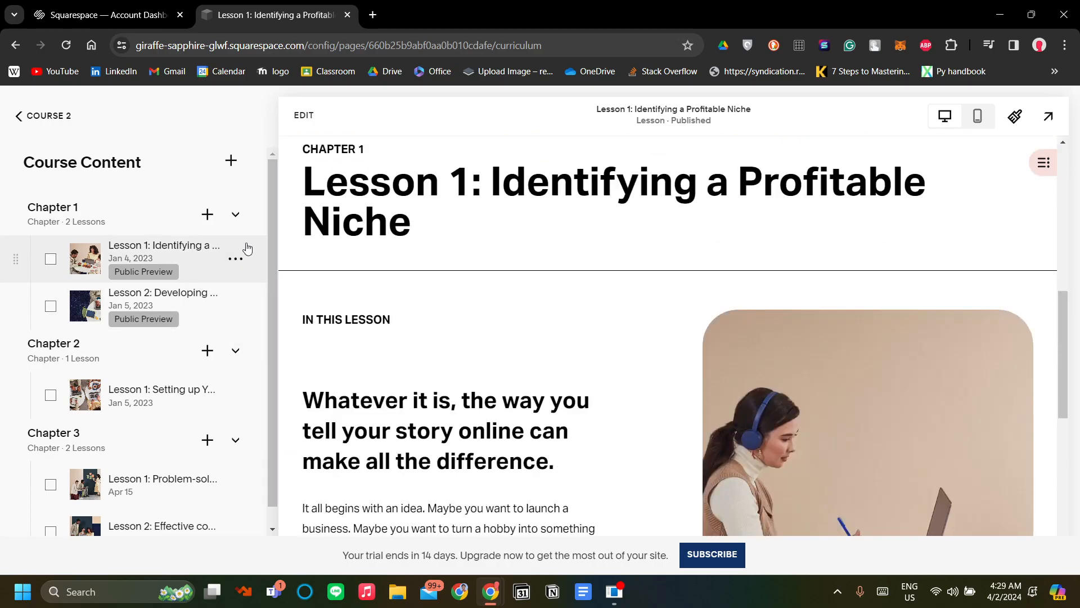
Leave the course for the site's main menu and examine the Online Course entry under More ways to sell in the Selling overview
{"action": "left_click", "coordinate": [40, 119]}
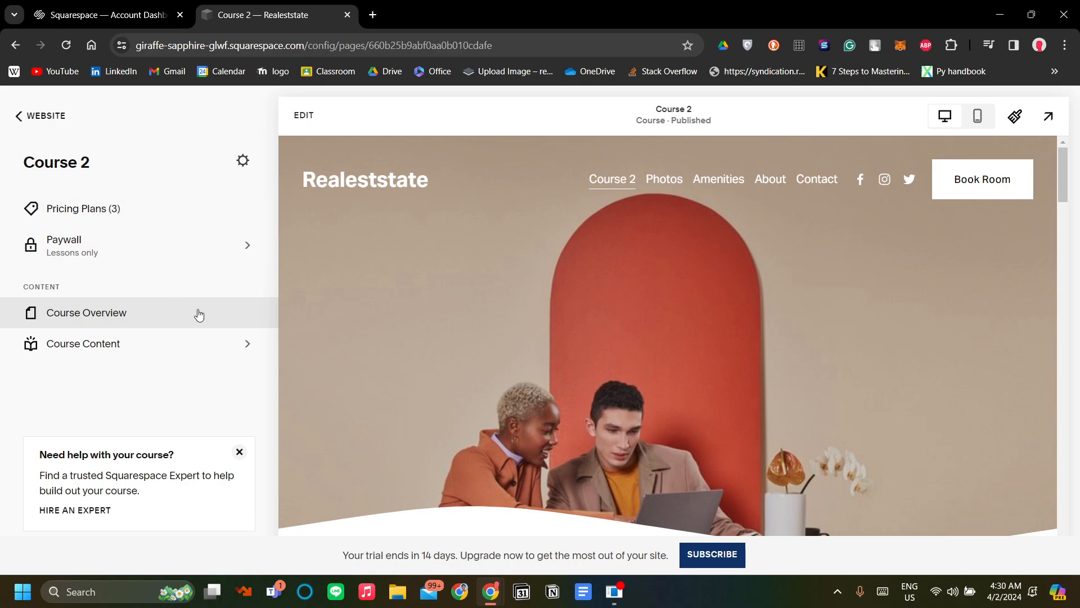
{"action": "left_click", "coordinate": [70, 128]}
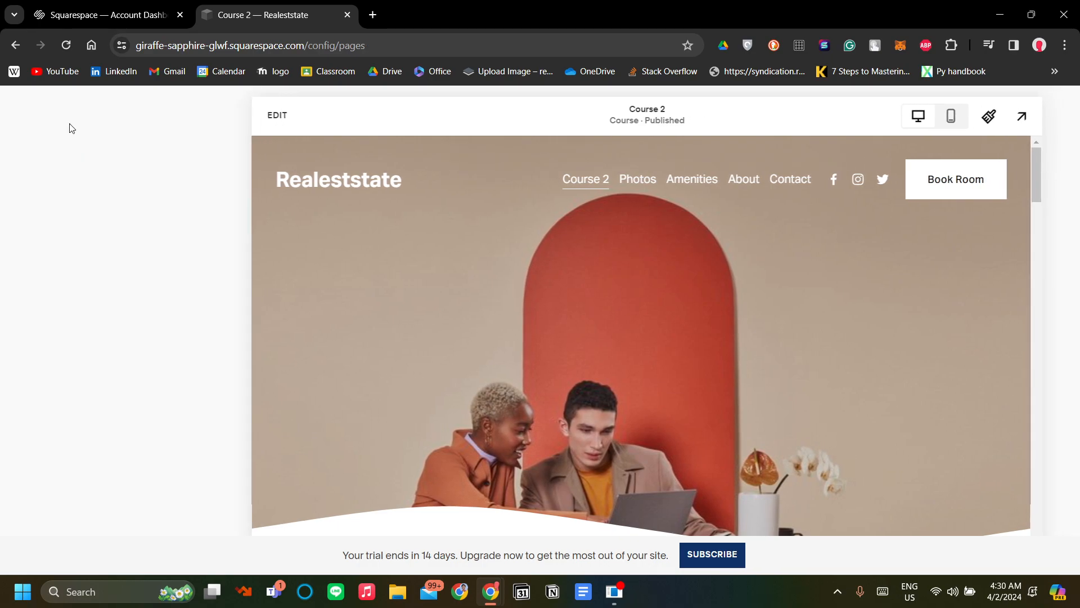
{"action": "left_click", "coordinate": [37, 115]}
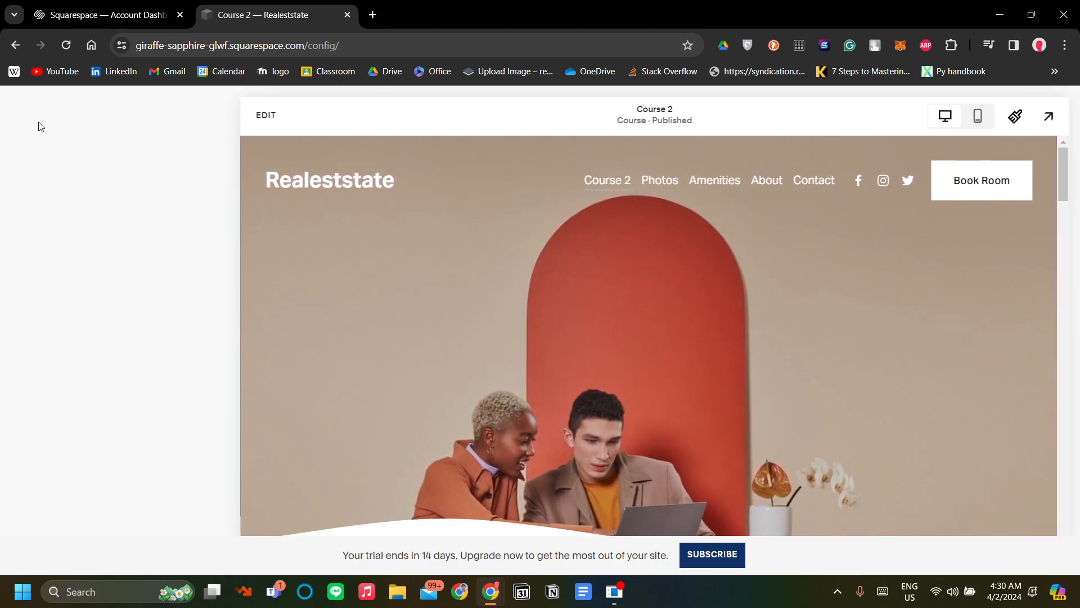
{"action": "left_click", "coordinate": [43, 204]}
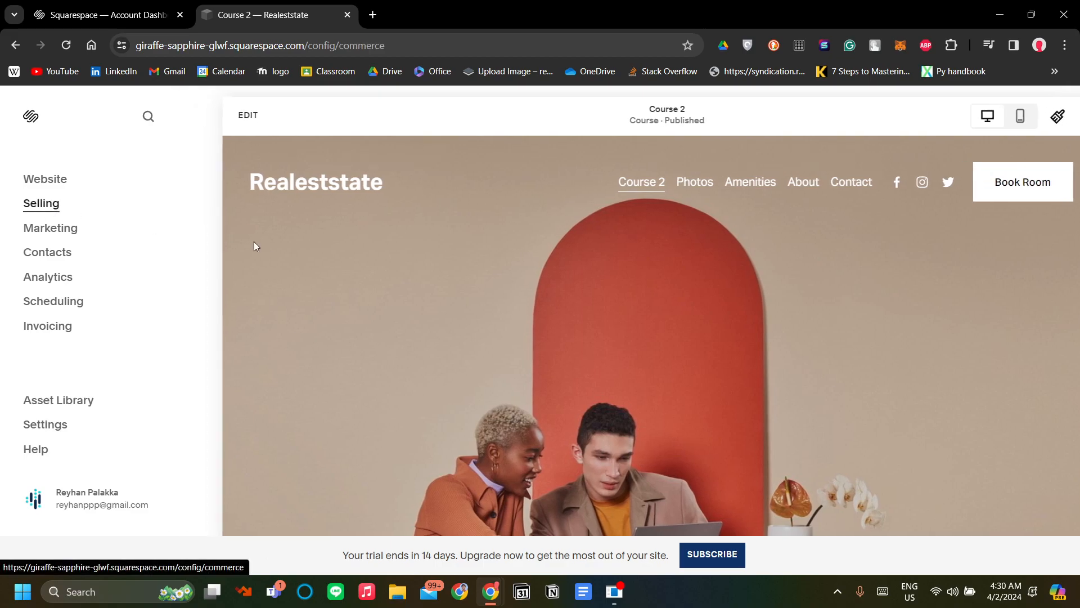
{"action": "scroll", "coordinate": [363, 285], "scroll_direction": "down", "scroll_amount": 6}
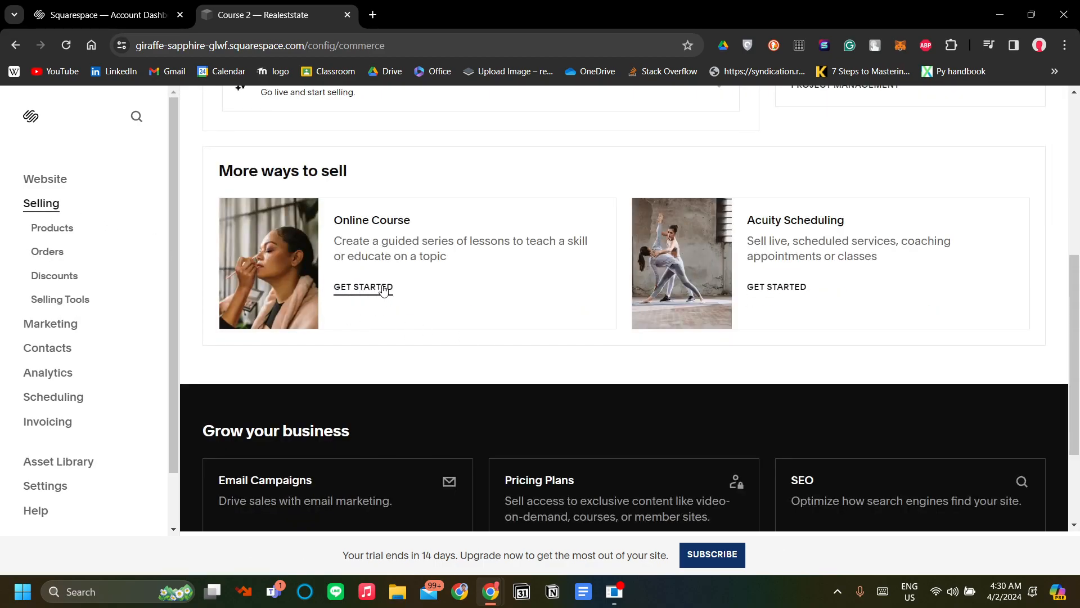
Return to the website's page list and look over the Course 2 page preview
{"action": "left_click", "coordinate": [63, 181]}
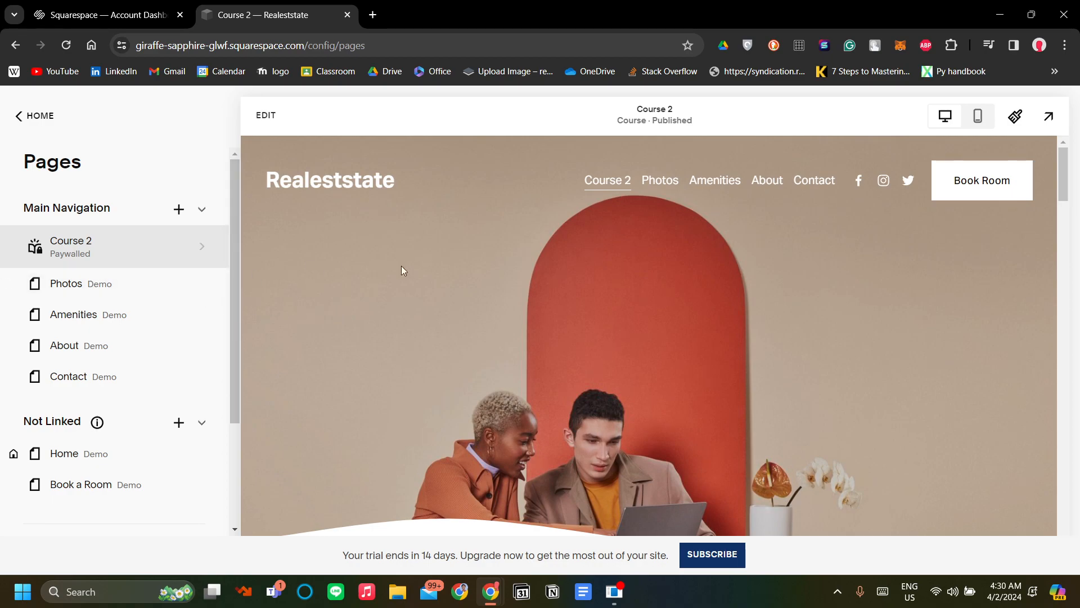
{"action": "scroll", "coordinate": [349, 288], "scroll_direction": "down", "scroll_amount": 1}
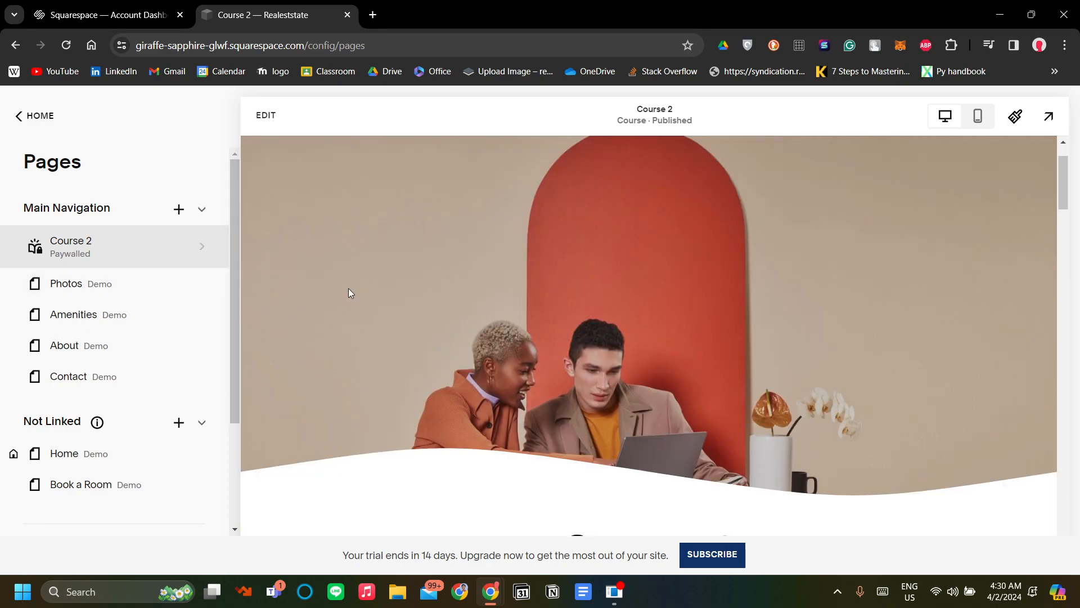
{"action": "scroll", "coordinate": [262, 244], "scroll_direction": "up", "scroll_amount": 1}
Open the store's Payments settings from the Selling overview, examine the available payment processors and store currency entry, and close the settings
{"action": "left_click", "coordinate": [45, 114]}
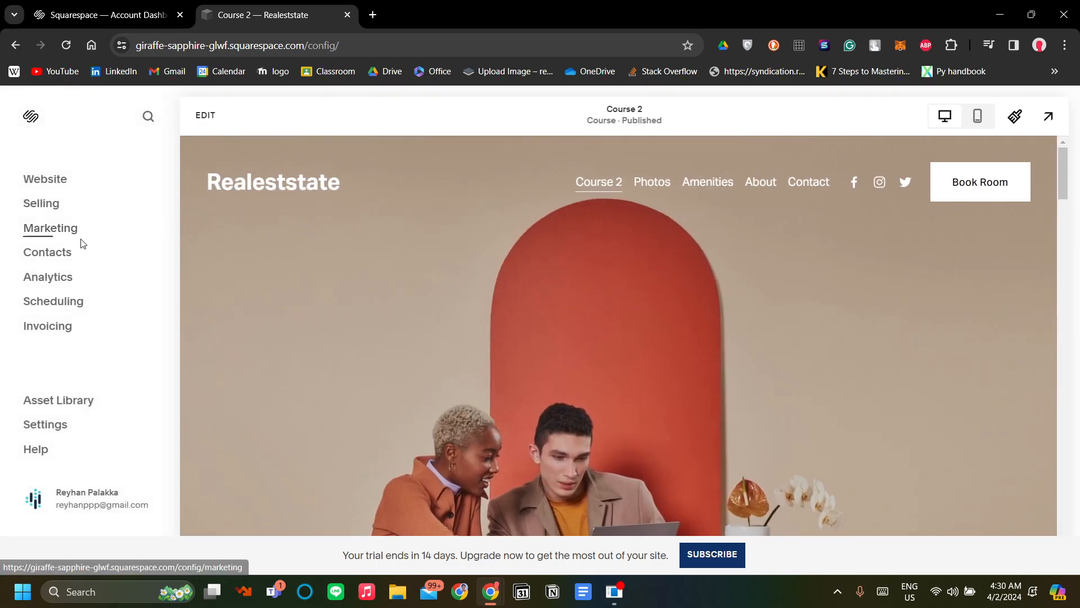
{"action": "left_click", "coordinate": [51, 204]}
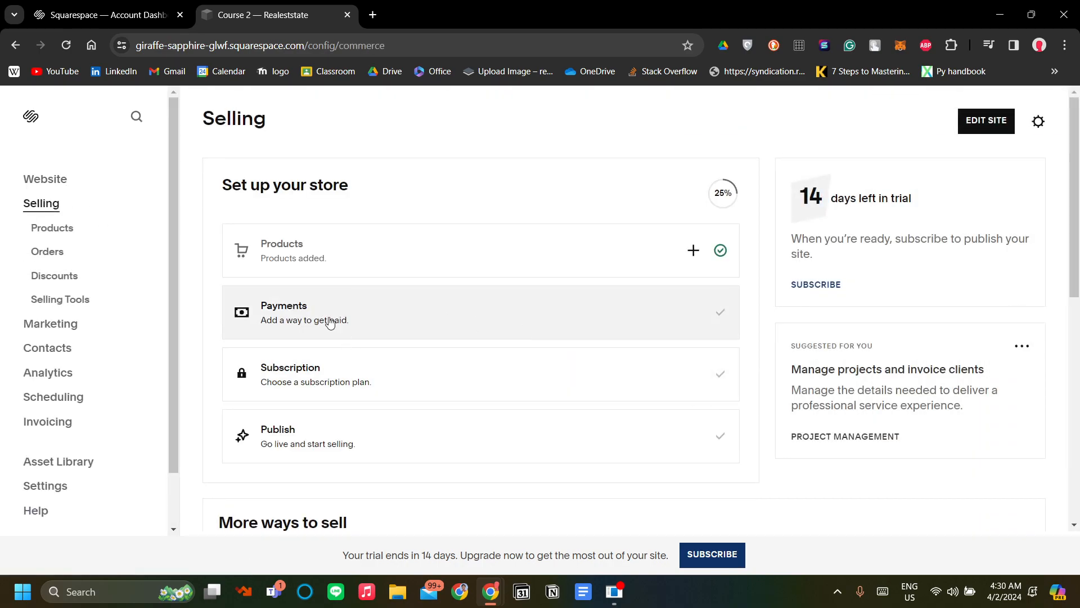
{"action": "left_click", "coordinate": [364, 322]}
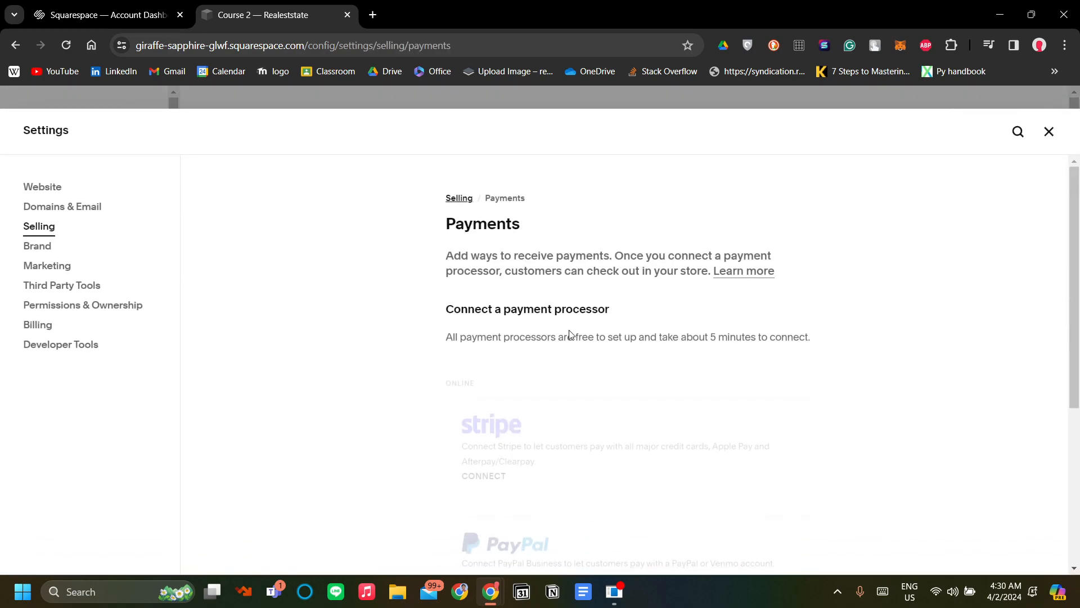
{"action": "scroll", "coordinate": [603, 308], "scroll_direction": "down", "scroll_amount": 4}
{"action": "scroll", "coordinate": [602, 315], "scroll_direction": "up", "scroll_amount": 4}
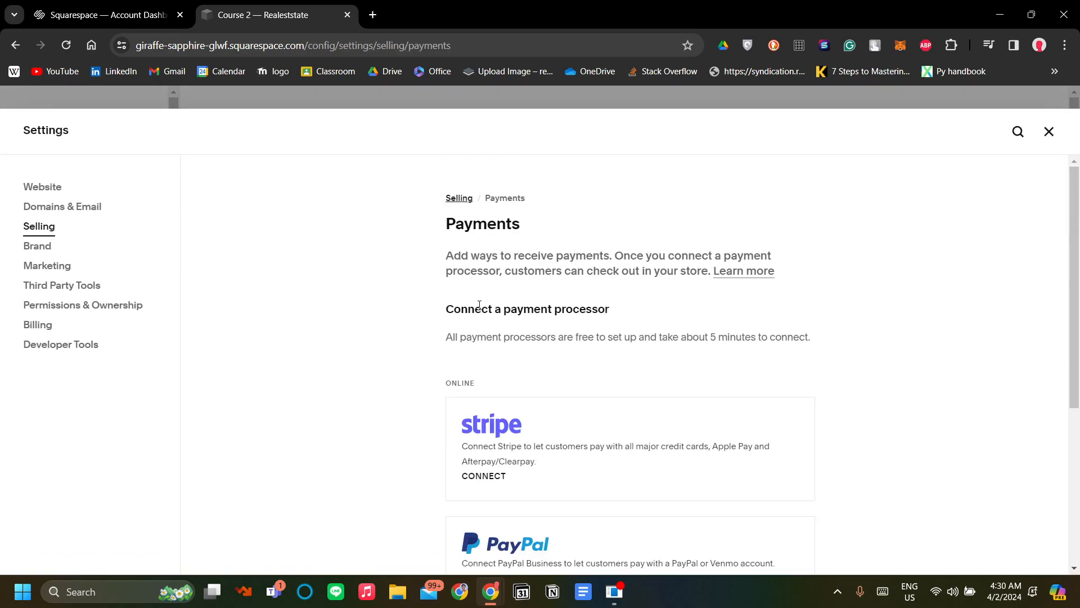
{"action": "scroll", "coordinate": [622, 313], "scroll_direction": "down", "scroll_amount": 5}
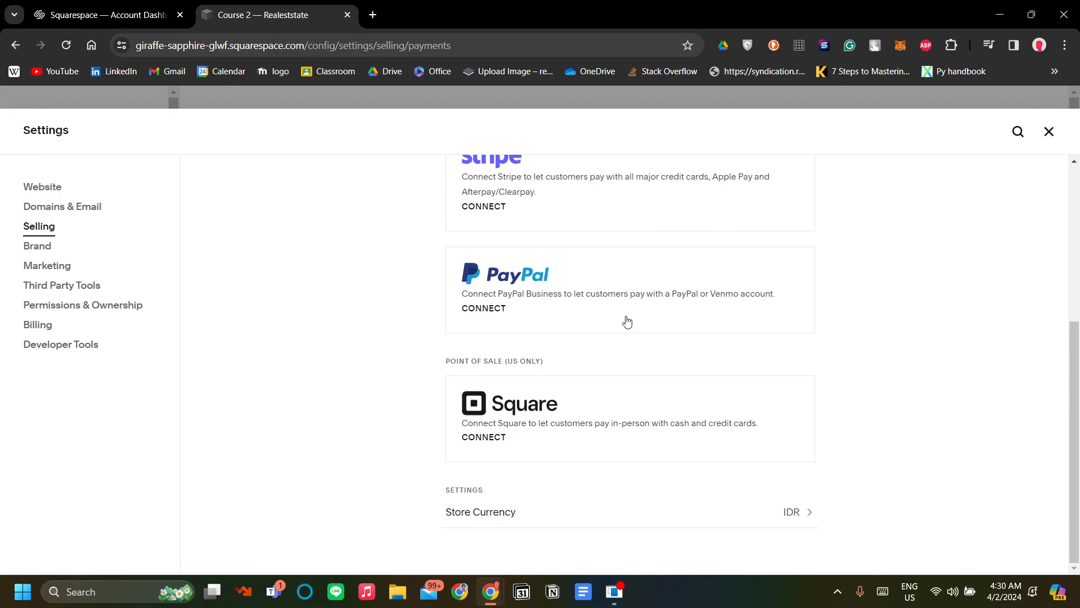
{"action": "scroll", "coordinate": [627, 318], "scroll_direction": "up", "scroll_amount": 5}
{"action": "scroll", "coordinate": [624, 338], "scroll_direction": "down", "scroll_amount": 3}
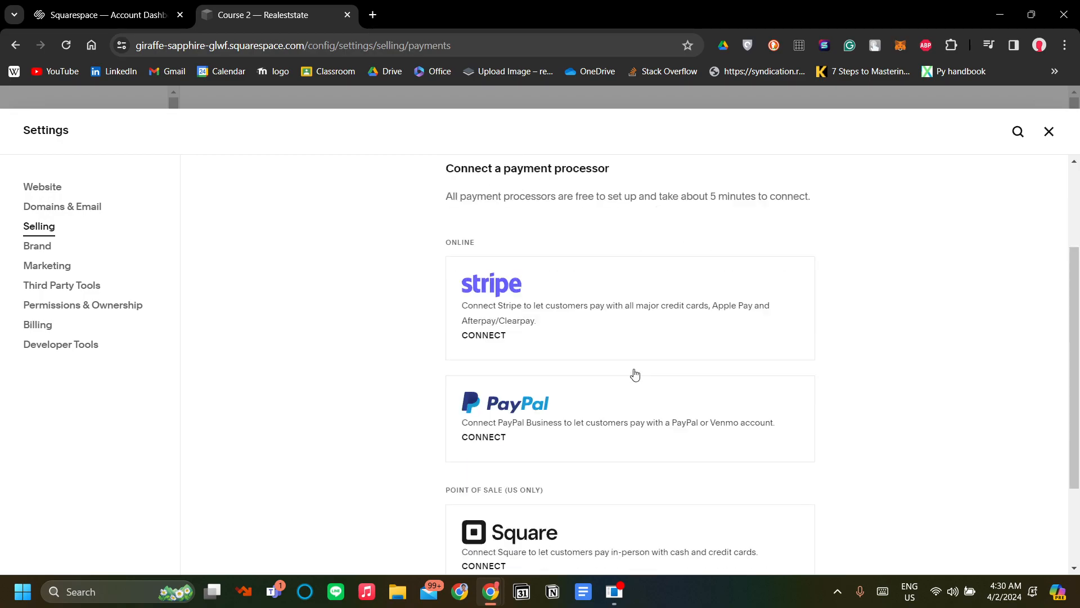
{"action": "scroll", "coordinate": [601, 408], "scroll_direction": "up", "scroll_amount": 3}
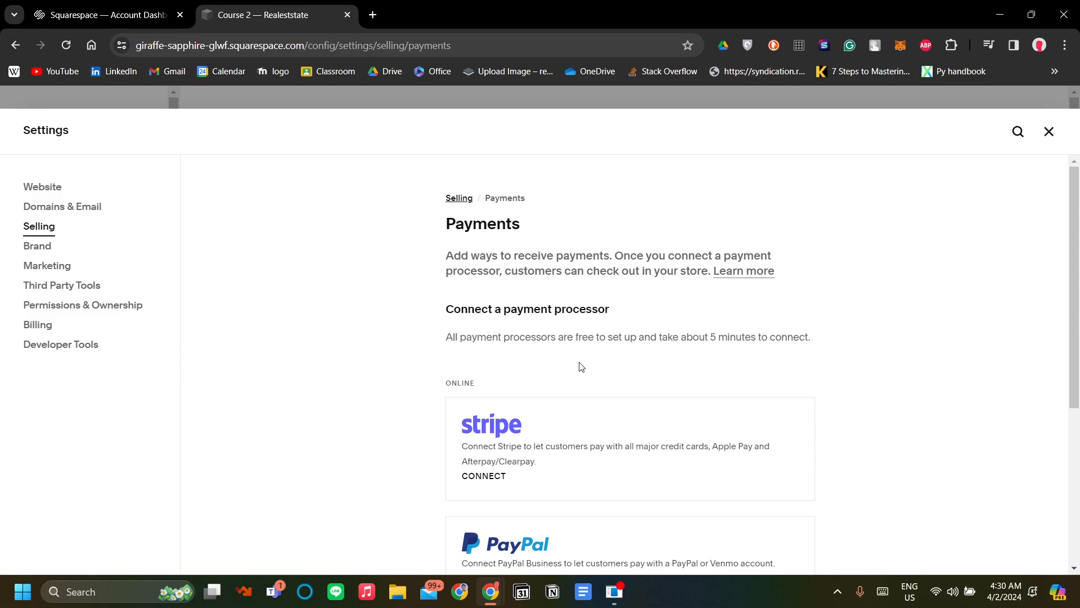
{"action": "left_click", "coordinate": [1049, 131]}
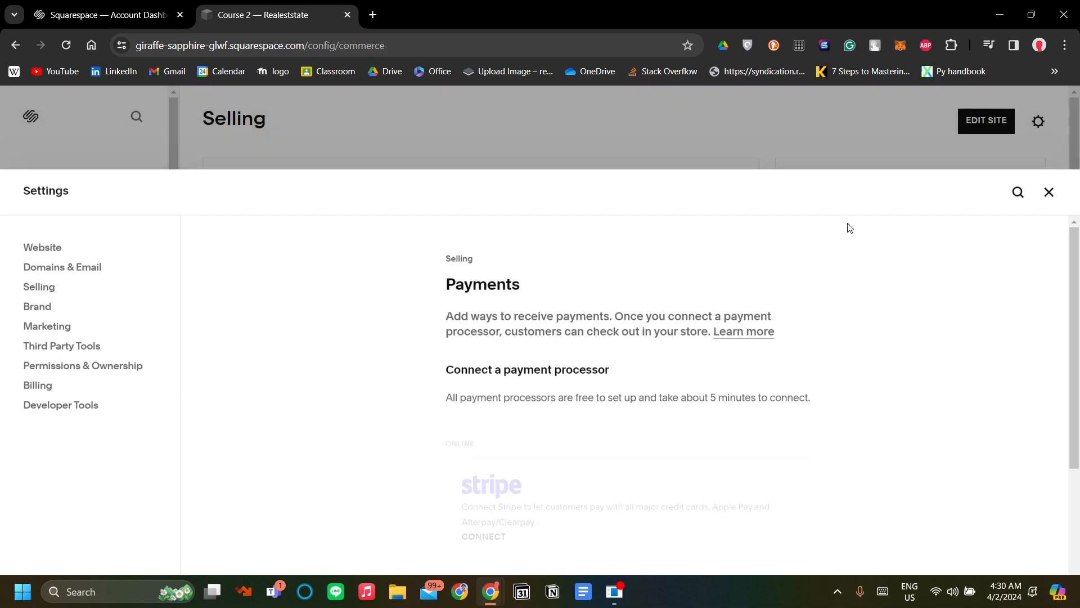